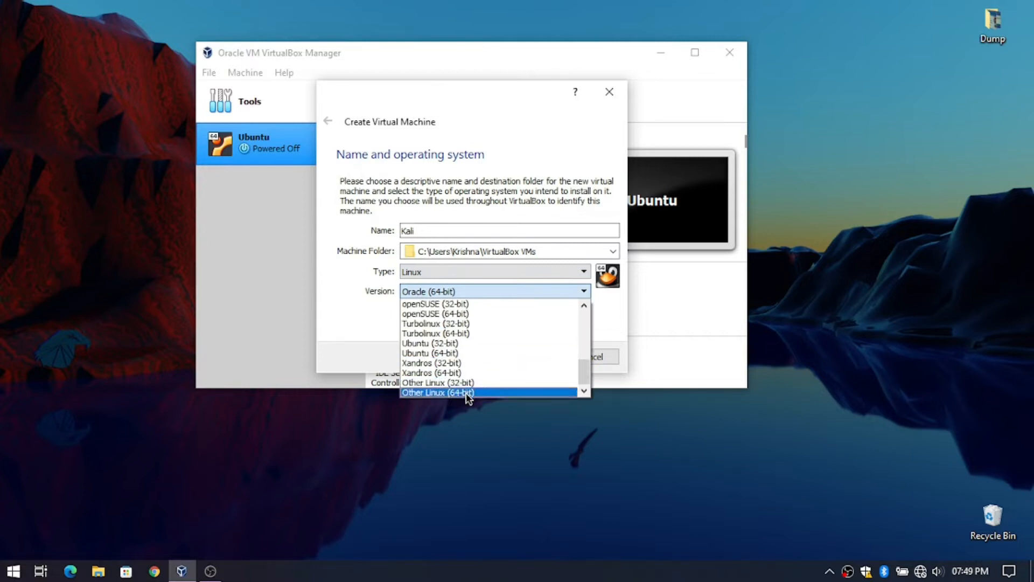
# - Choose Other Linux (64-bit) as the version and raise memory to 5114 MB
pyautogui.click(470, 394)
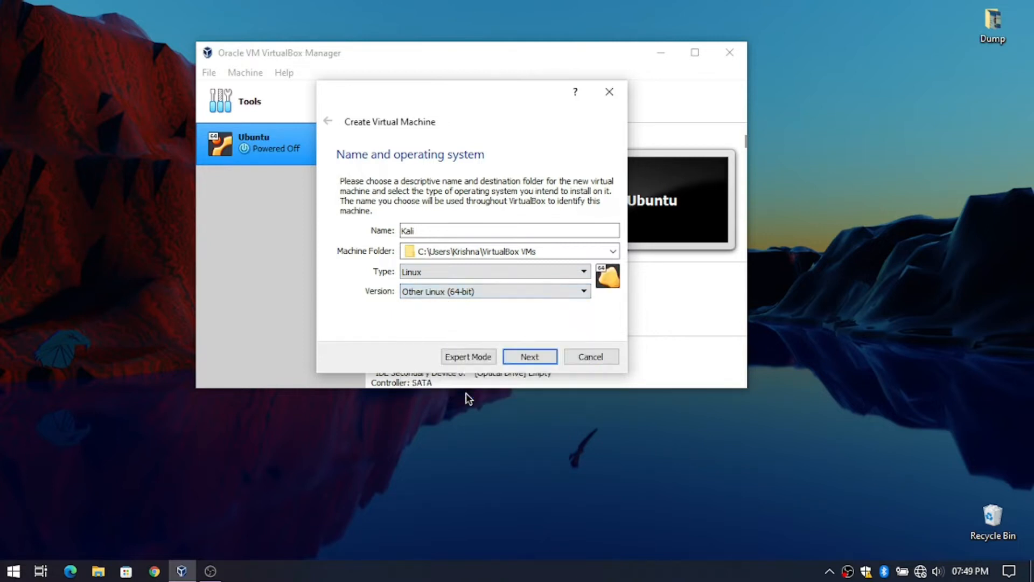
pyautogui.click(513, 358)
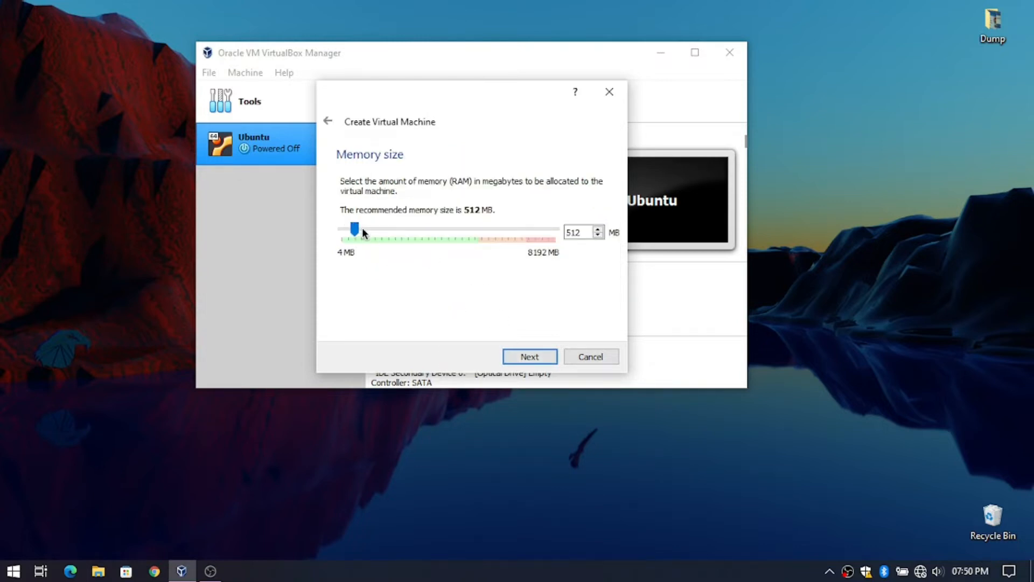
pyautogui.moveTo(354, 229); pyautogui.dragTo(474, 294)
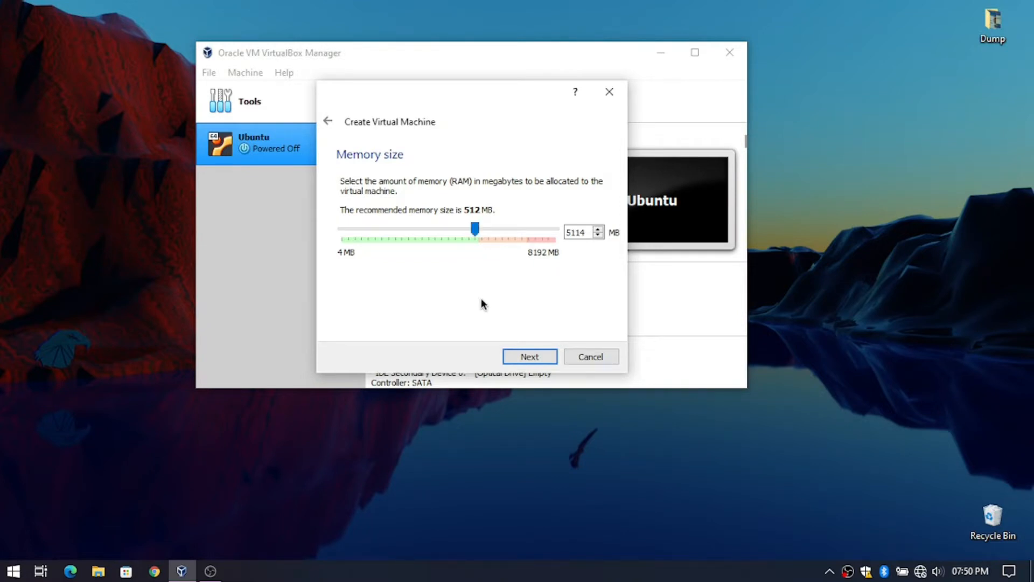
pyautogui.click(529, 356)
# - Start a new dynamically allocated VDI disk and enter 30 as its size
pyautogui.click(518, 355)
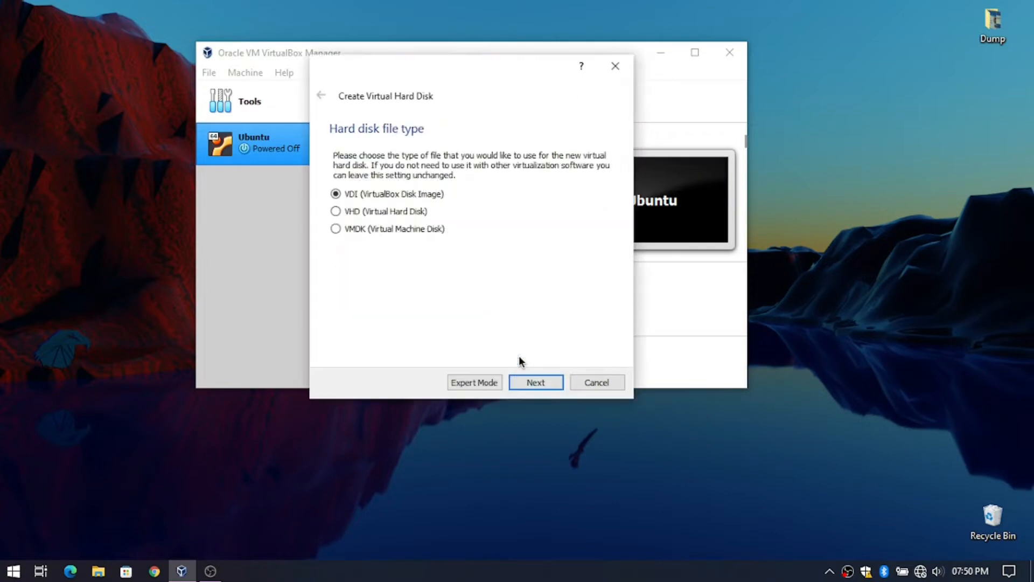
pyautogui.click(525, 377)
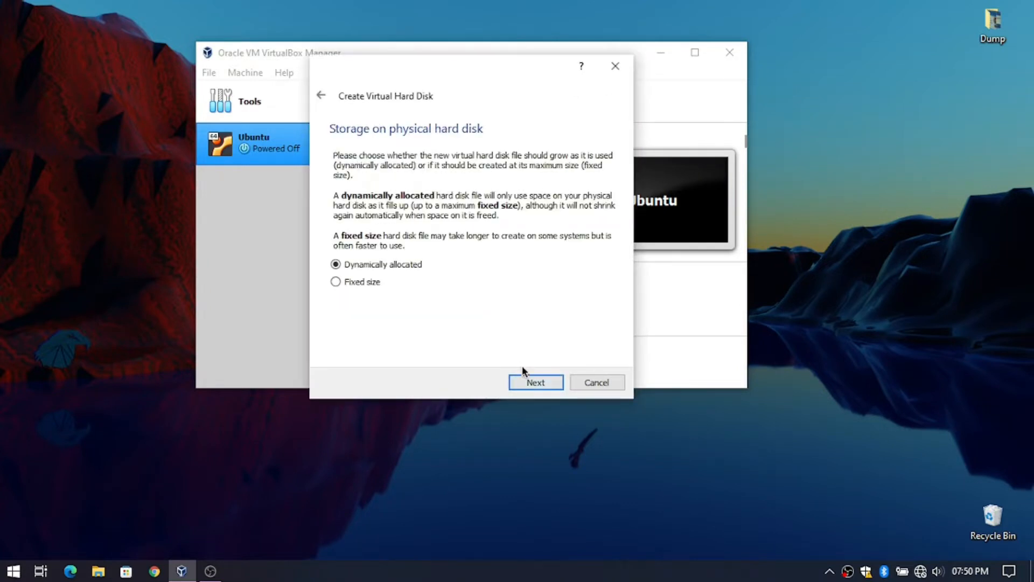
pyautogui.click(524, 380)
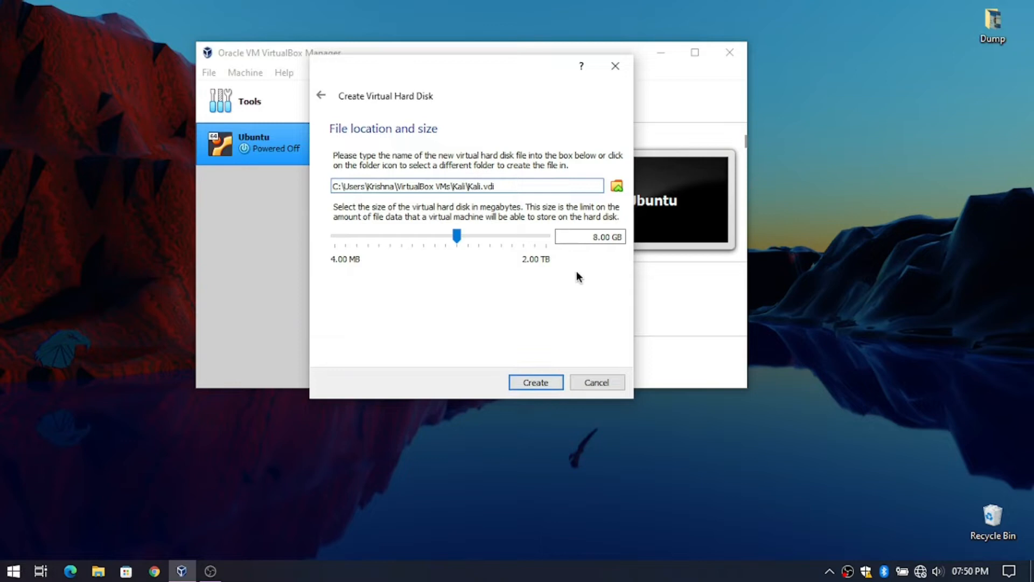
pyautogui.click(596, 236)
pyautogui.press('BackSpace')
pyautogui.write('30')
# - Cancel the disk location dialog, the virtual hard disk wizard and the Create Virtual Machine wizard
pyautogui.click(616, 186)
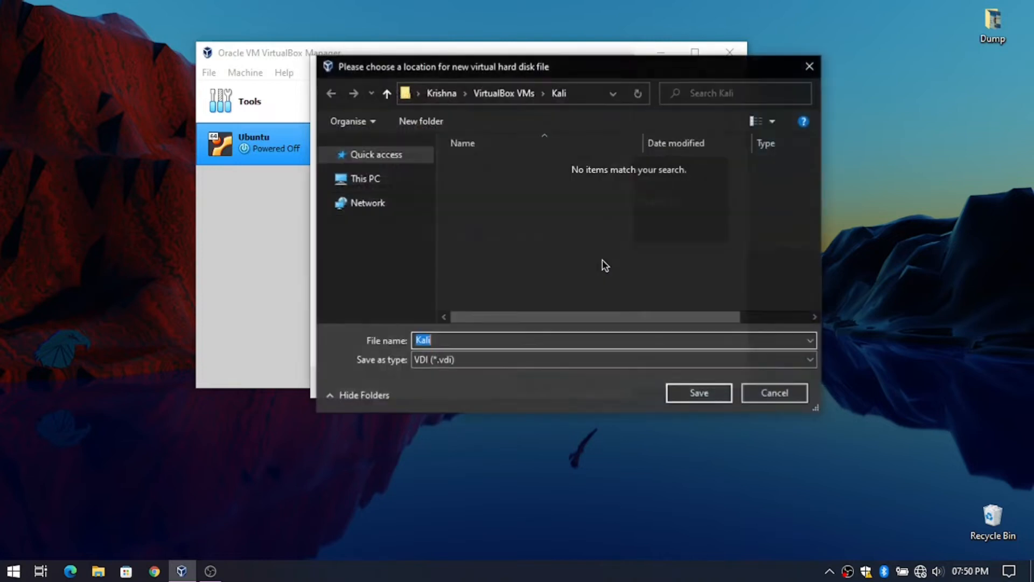
pyautogui.click(810, 66)
pyautogui.click(612, 64)
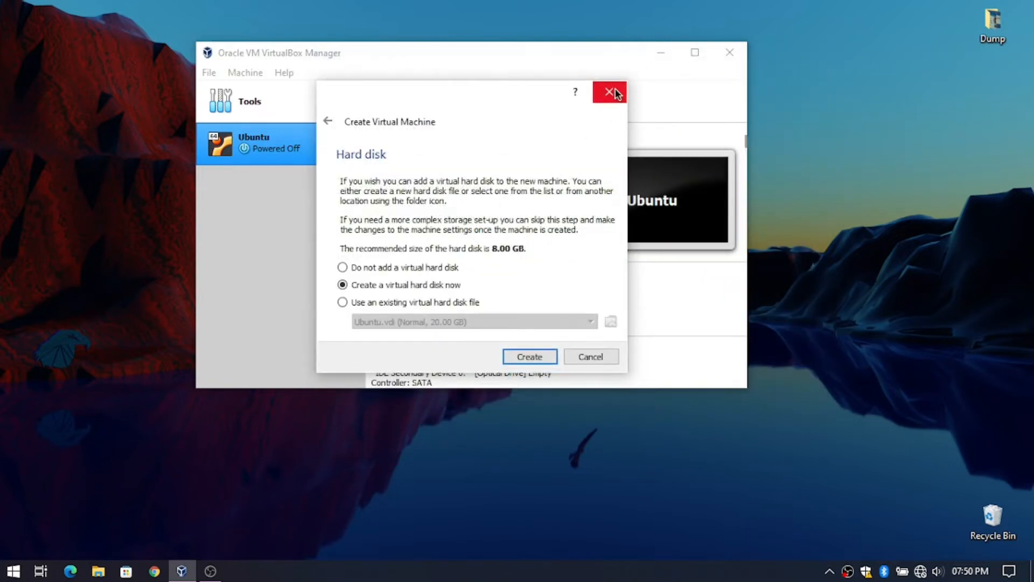
pyautogui.click(611, 91)
# - Start a new virtual machine named Kali
pyautogui.click(383, 99)
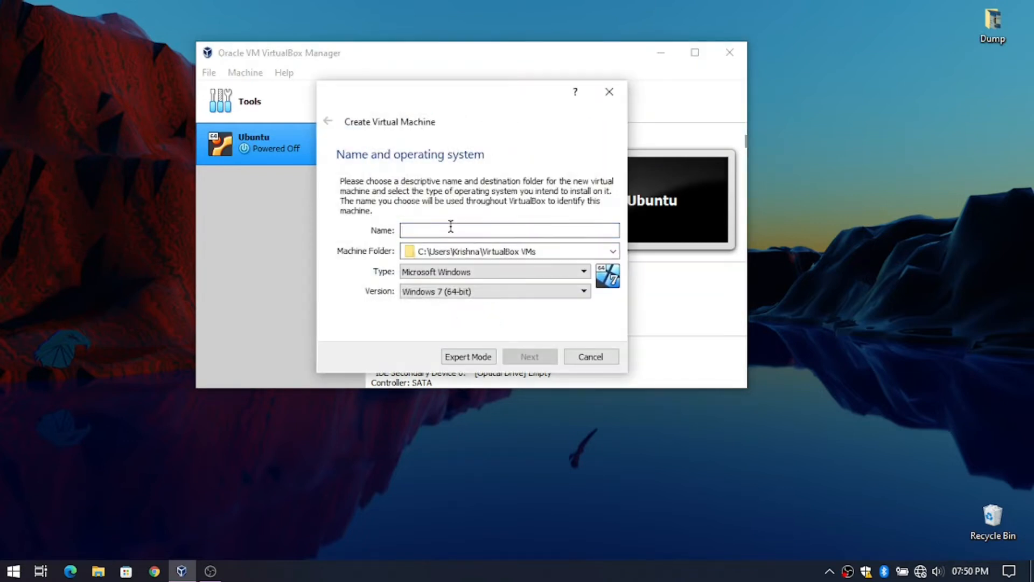
pyautogui.write('KAl')
pyautogui.press('BackSpace')
pyautogui.write('a')
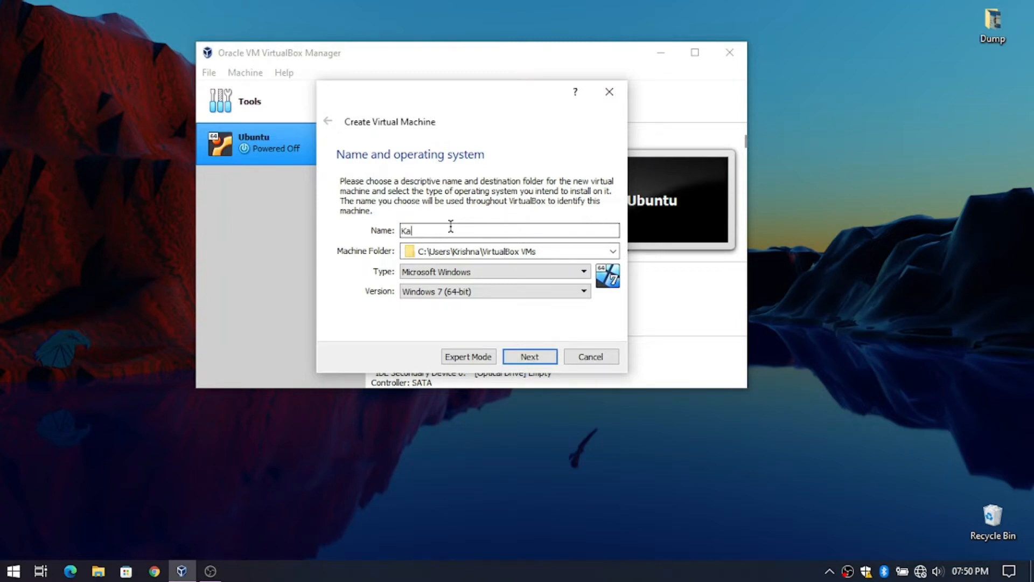
pyautogui.write('li')
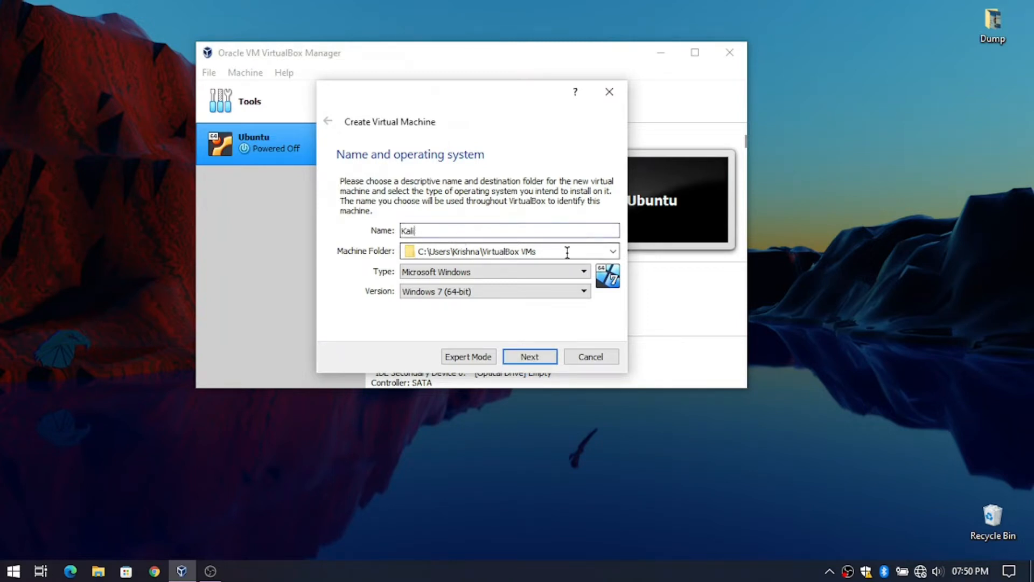
# - Set the machine folder to D:\Kali Linux
pyautogui.click(613, 252)
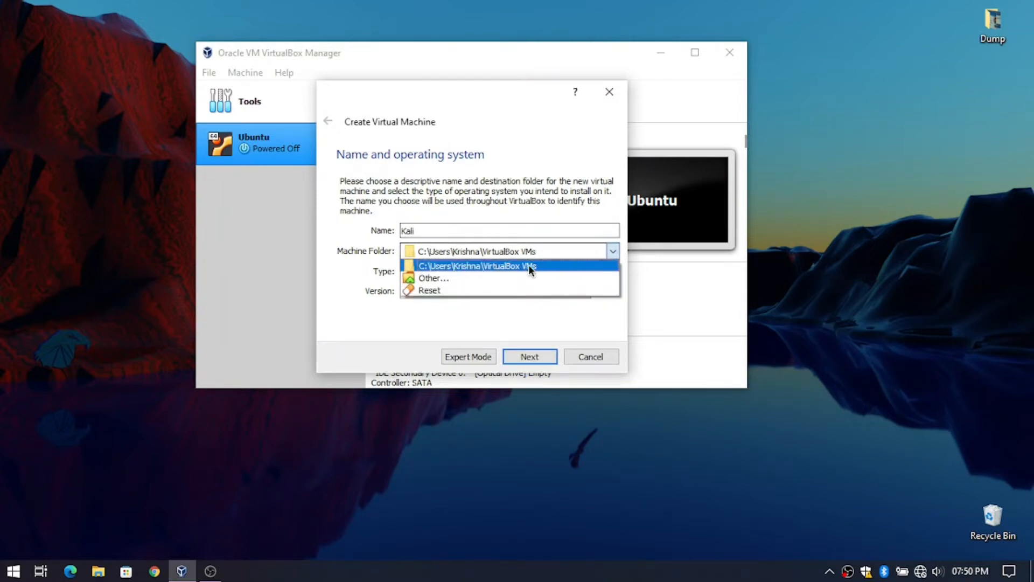
pyautogui.click(424, 278)
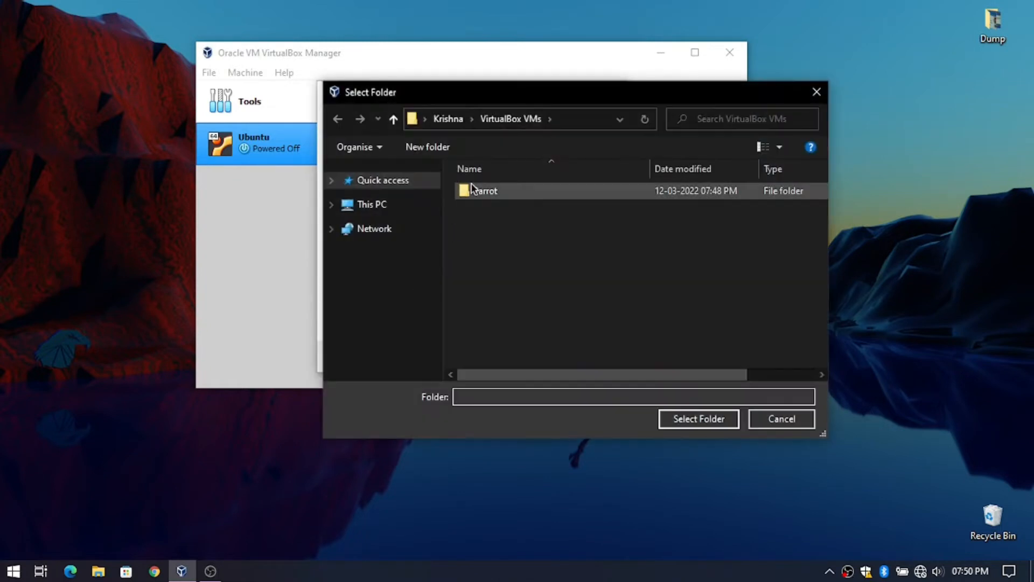
pyautogui.click(376, 214)
pyautogui.scroll(-6, 528, 269)
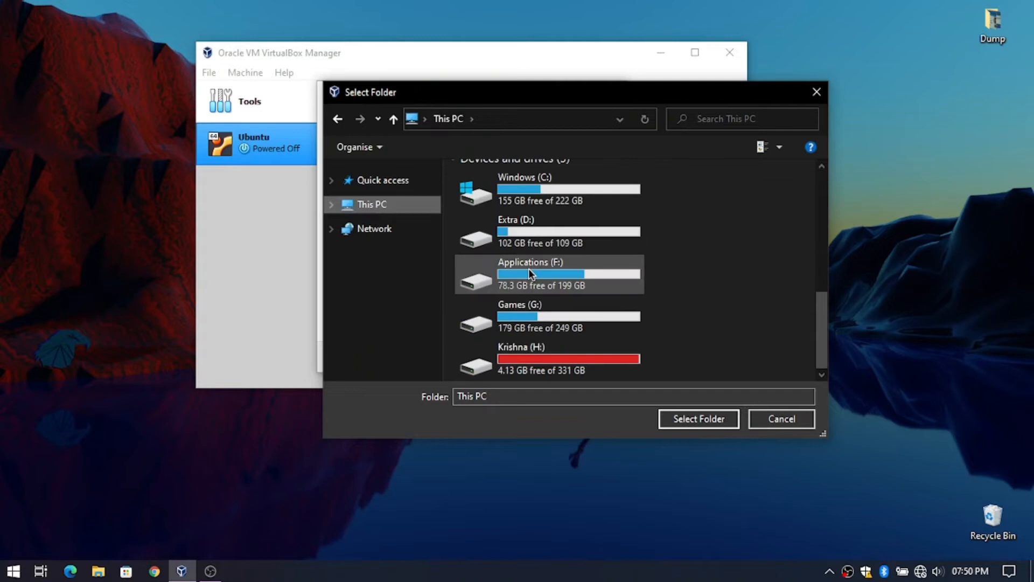
pyautogui.doubleClick(540, 241)
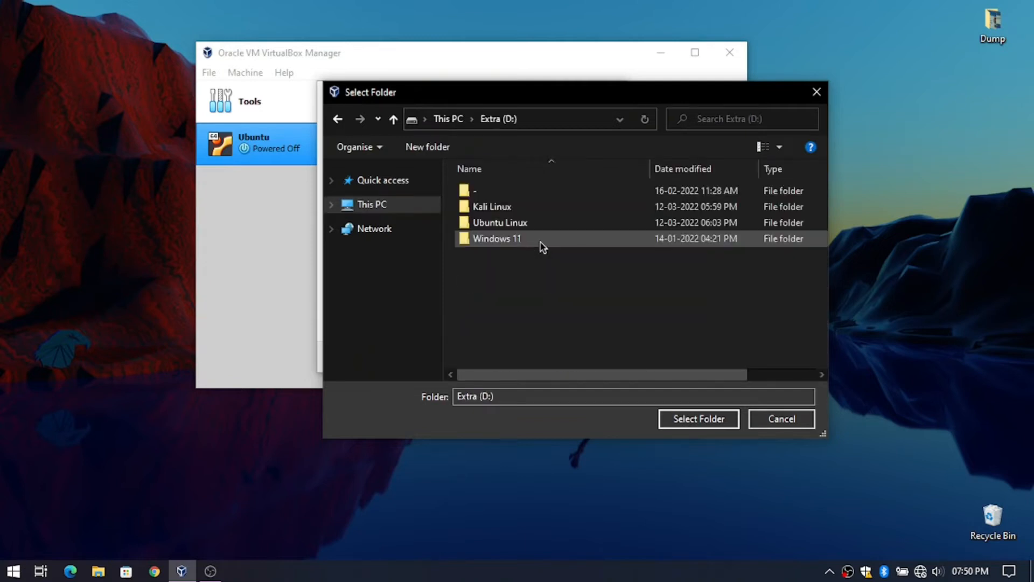
pyautogui.click(506, 206)
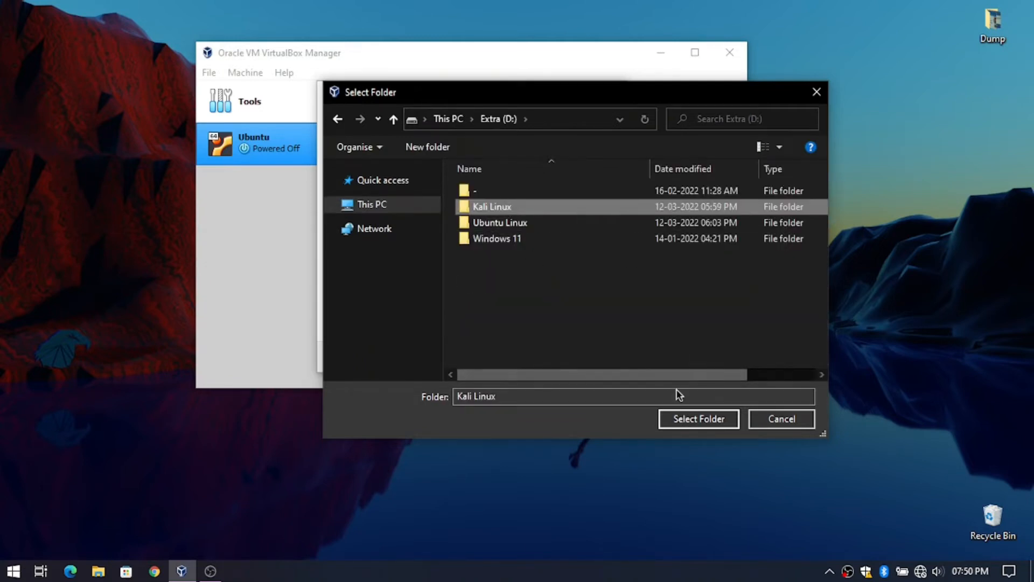
pyautogui.click(685, 418)
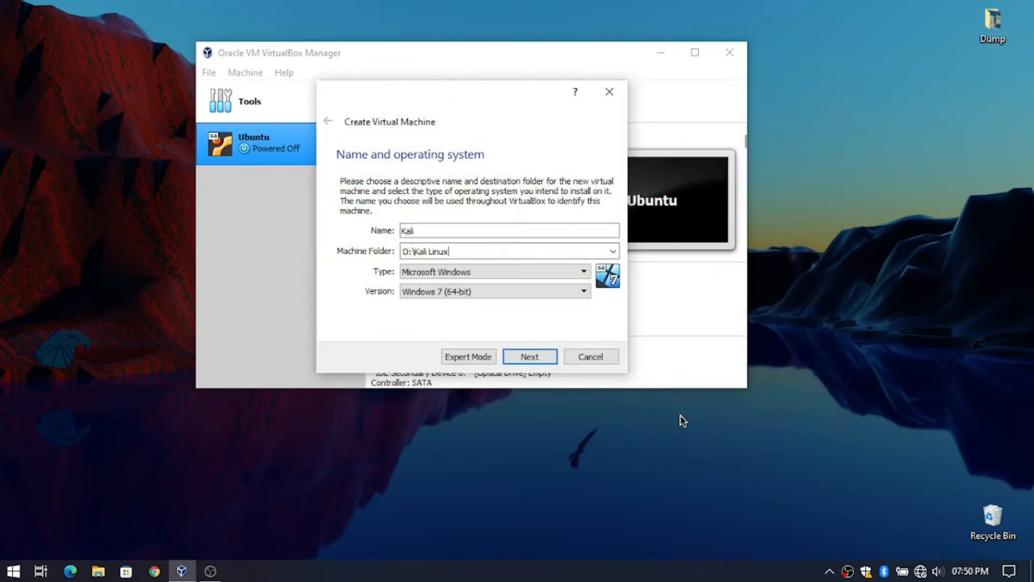
pyautogui.click(465, 273)
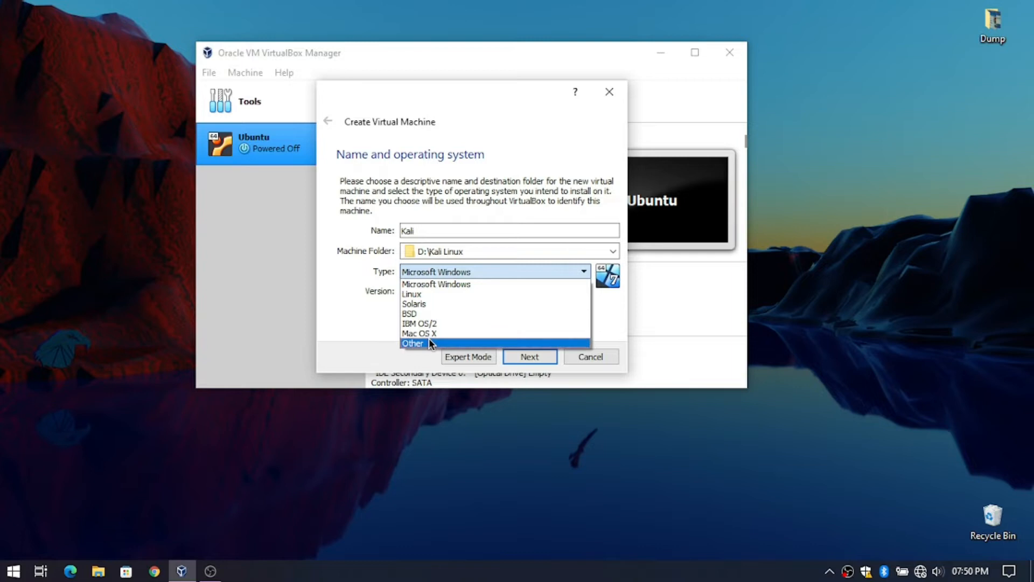
# - Set type Linux with version Other Linux (64-bit) and continue to memory size
pyautogui.click(414, 295)
pyautogui.click(416, 292)
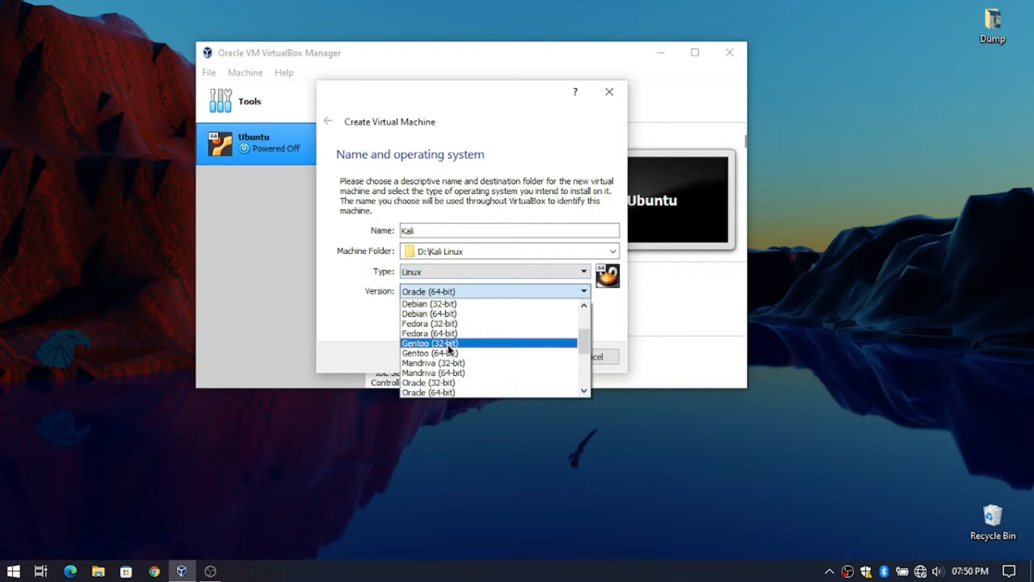
pyautogui.scroll(-4, 460, 370)
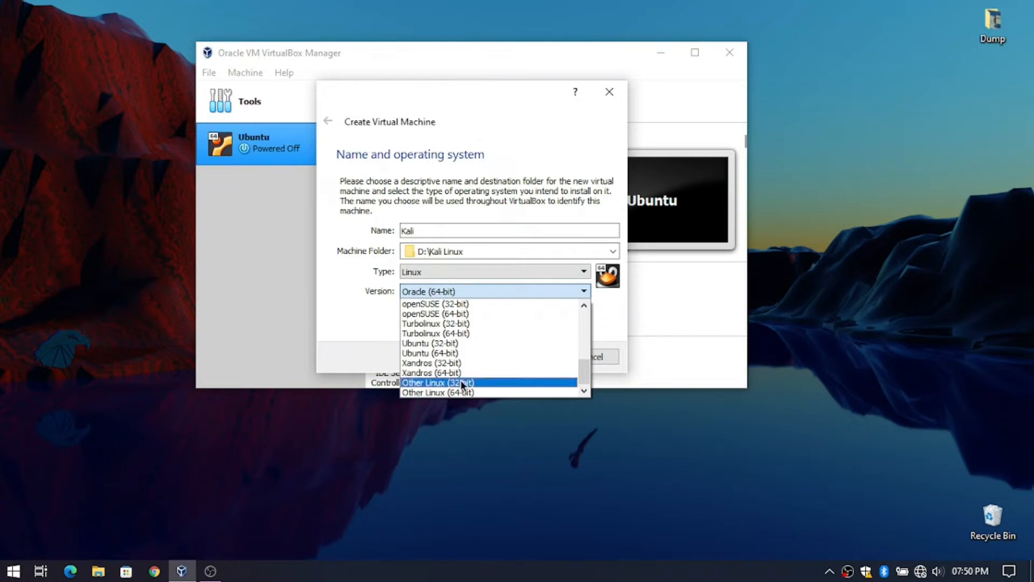
pyautogui.click(464, 393)
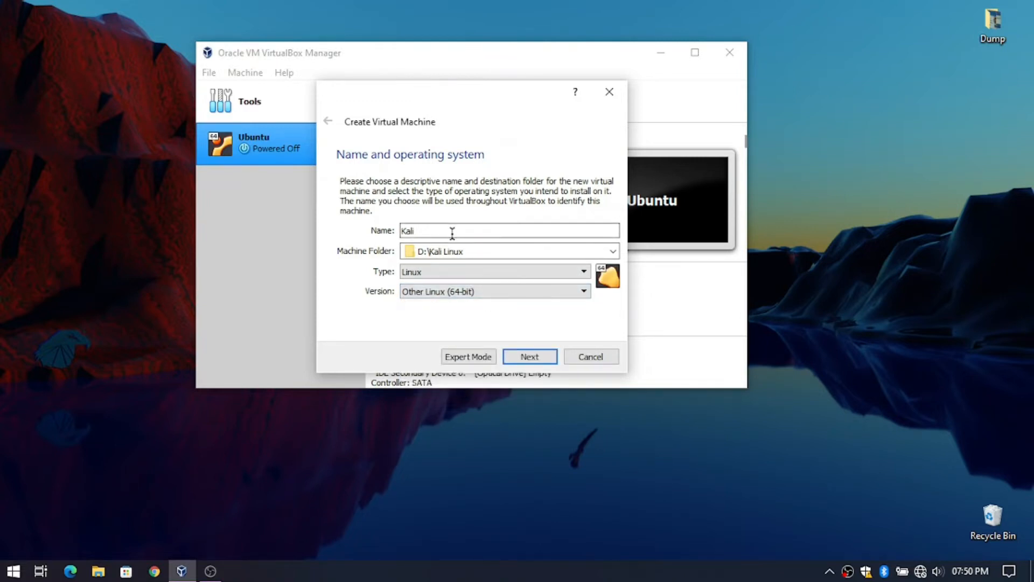
pyautogui.click(548, 360)
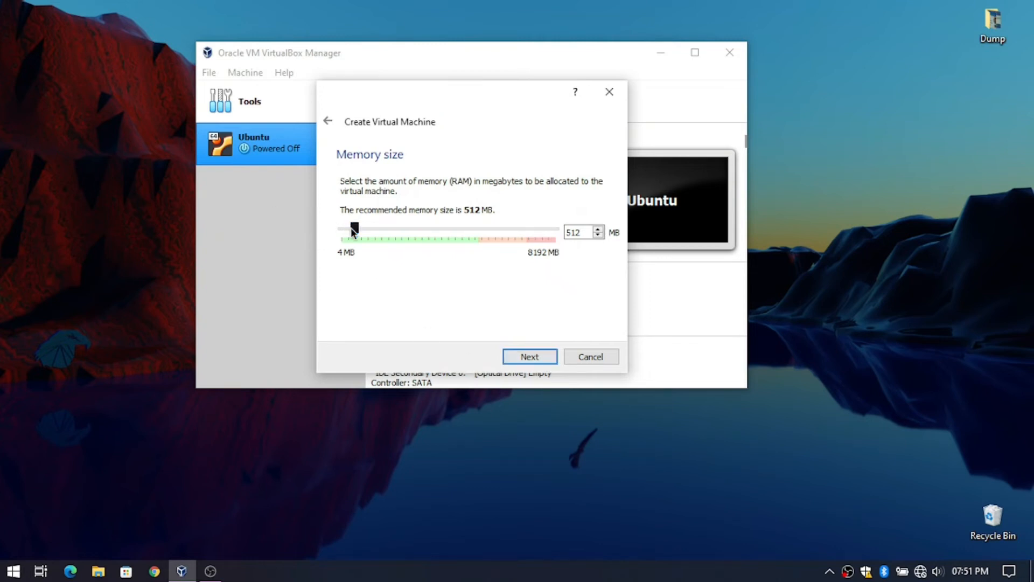
# - Give Kali 4650 MB of memory and choose to create a new virtual hard disk
pyautogui.moveTo(357, 231); pyautogui.dragTo(478, 274)
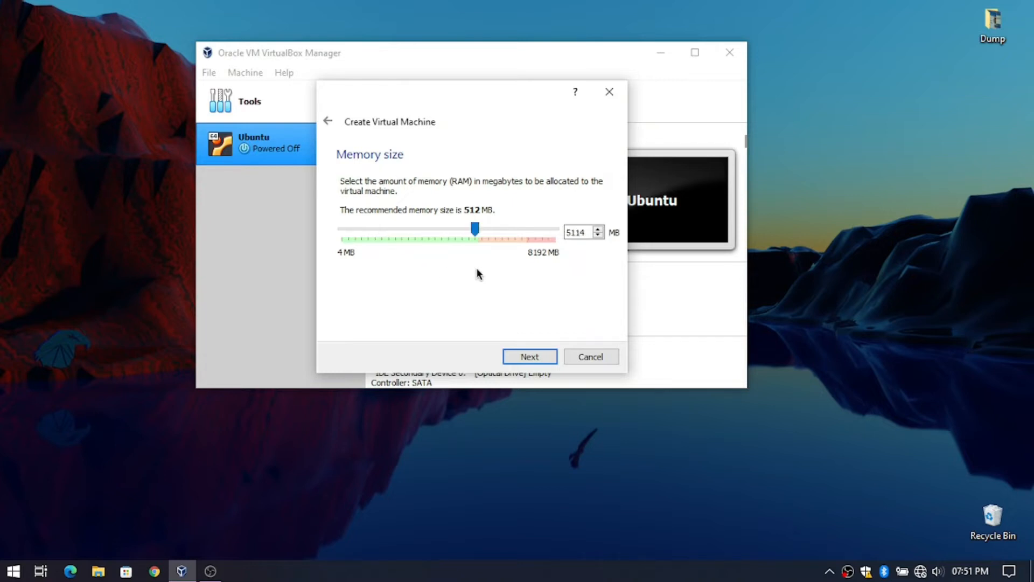
pyautogui.click(531, 356)
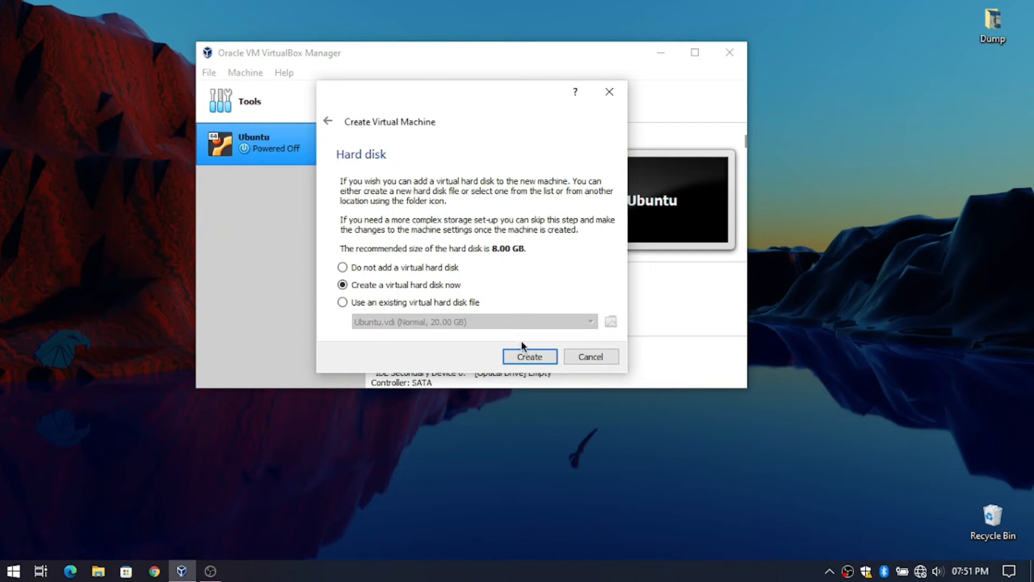
pyautogui.click(525, 358)
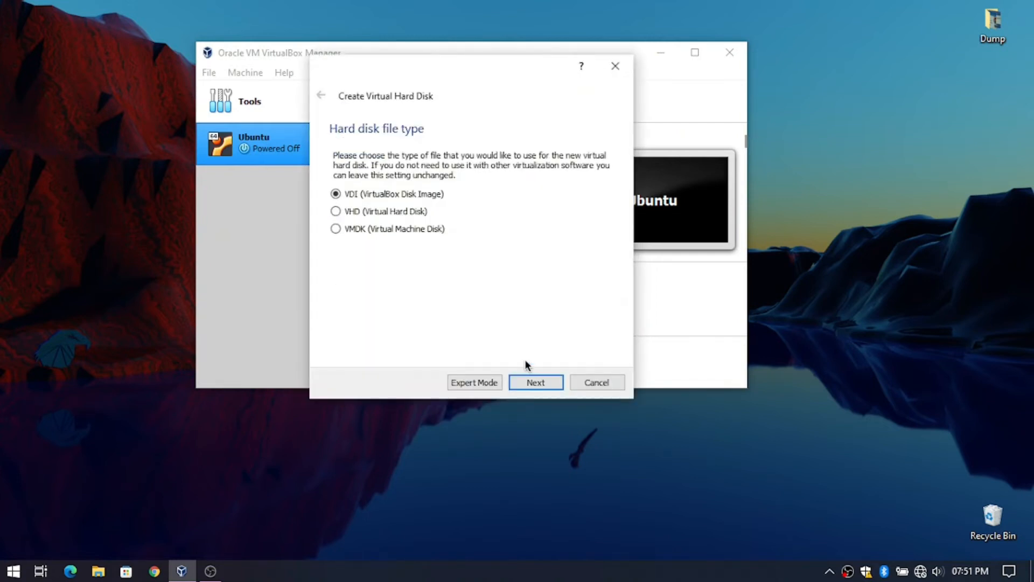
# - Keep a dynamically allocated VDI and enter 30 GB as the disk size
pyautogui.click(541, 385)
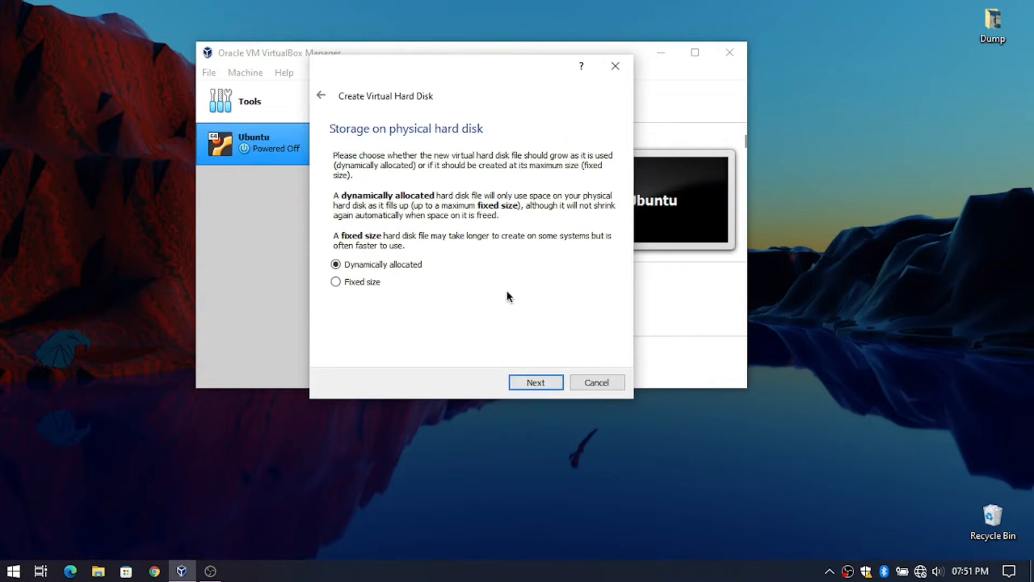
pyautogui.click(539, 382)
pyautogui.click(566, 237)
pyautogui.press('BackSpace')
pyautogui.write('30.00 GB')
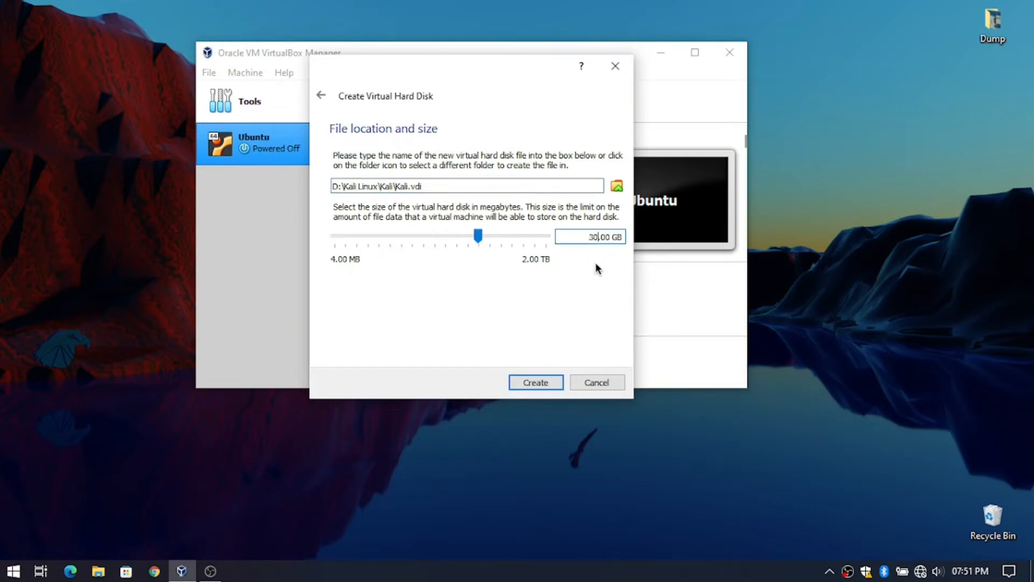
# - Create the VM and set shared clipboard and drag-and-drop to Bidirectional
pyautogui.click(528, 383)
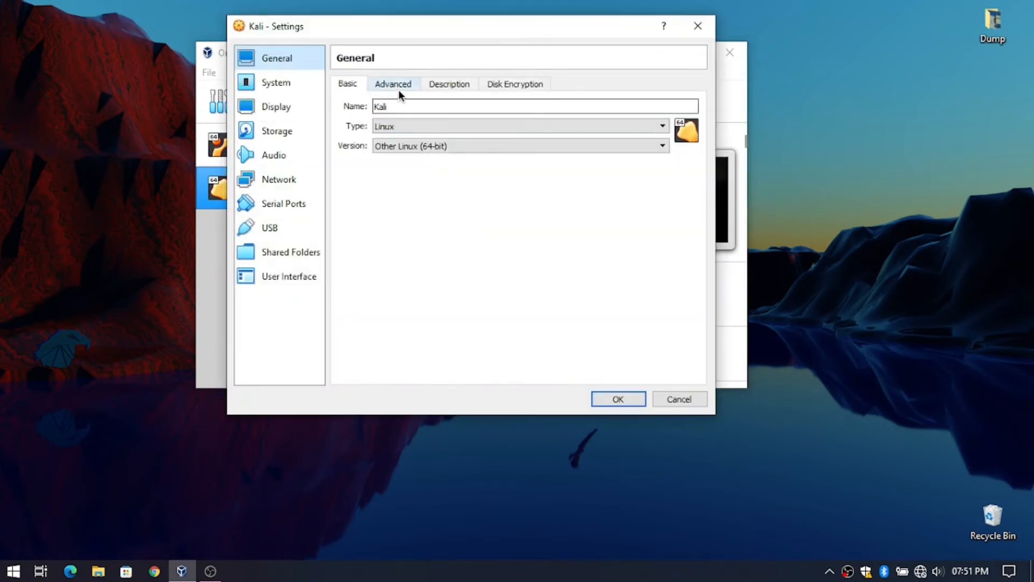
pyautogui.click(393, 85)
pyautogui.click(444, 128)
pyautogui.click(439, 168)
pyautogui.click(428, 150)
pyautogui.click(436, 188)
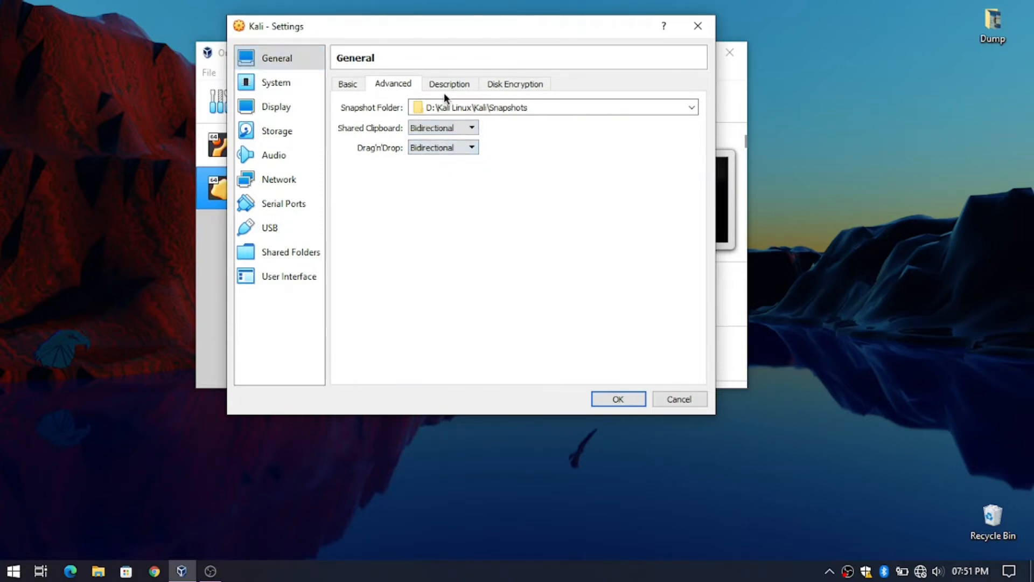
pyautogui.click(446, 84)
pyautogui.click(511, 84)
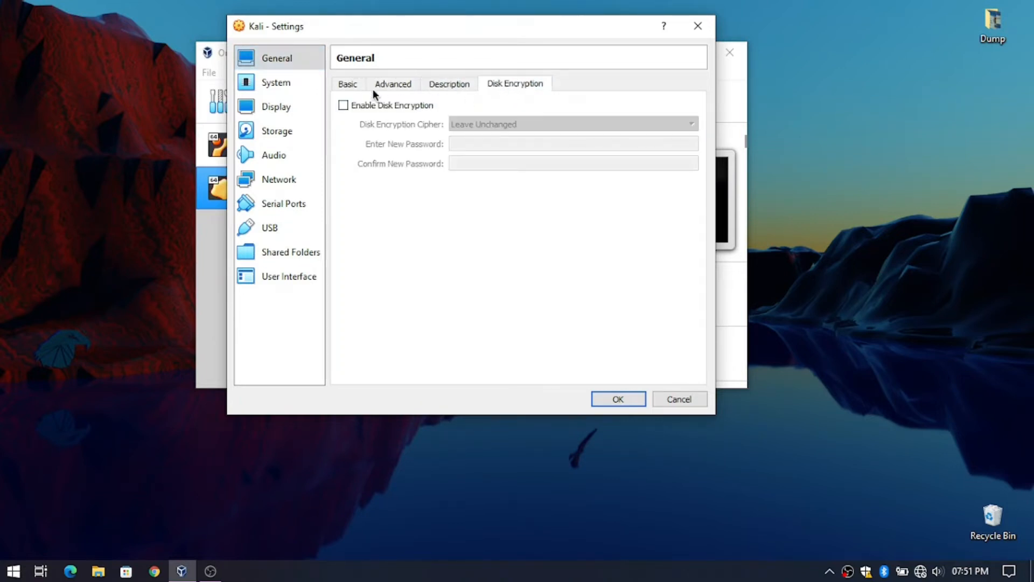
pyautogui.click(348, 85)
# - Give the VM 2 processors and remove Floppy from the boot order
pyautogui.click(291, 90)
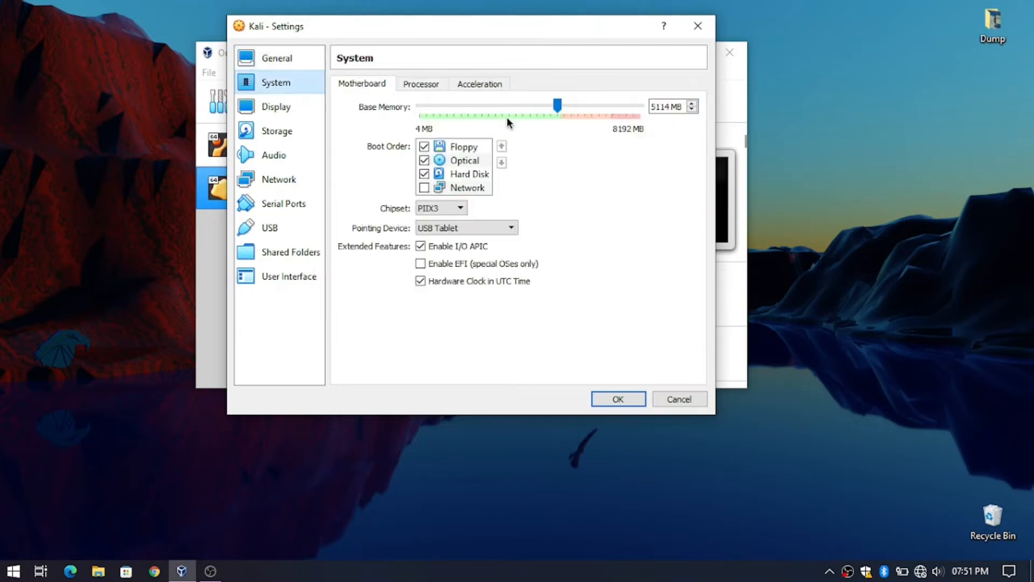
pyautogui.click(425, 81)
pyautogui.moveTo(418, 105); pyautogui.dragTo(488, 115)
pyautogui.click(474, 85)
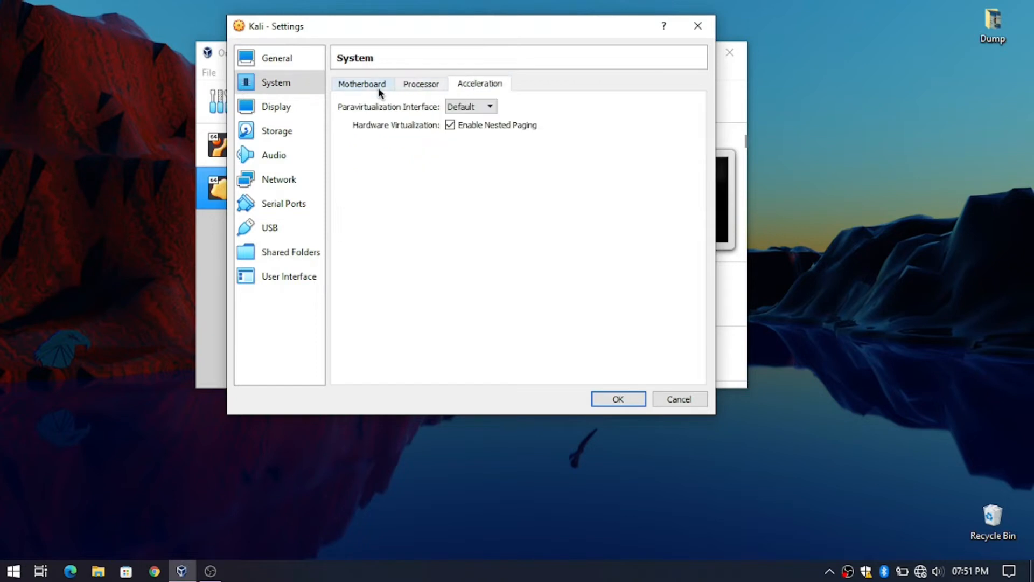
pyautogui.click(361, 84)
pyautogui.click(424, 145)
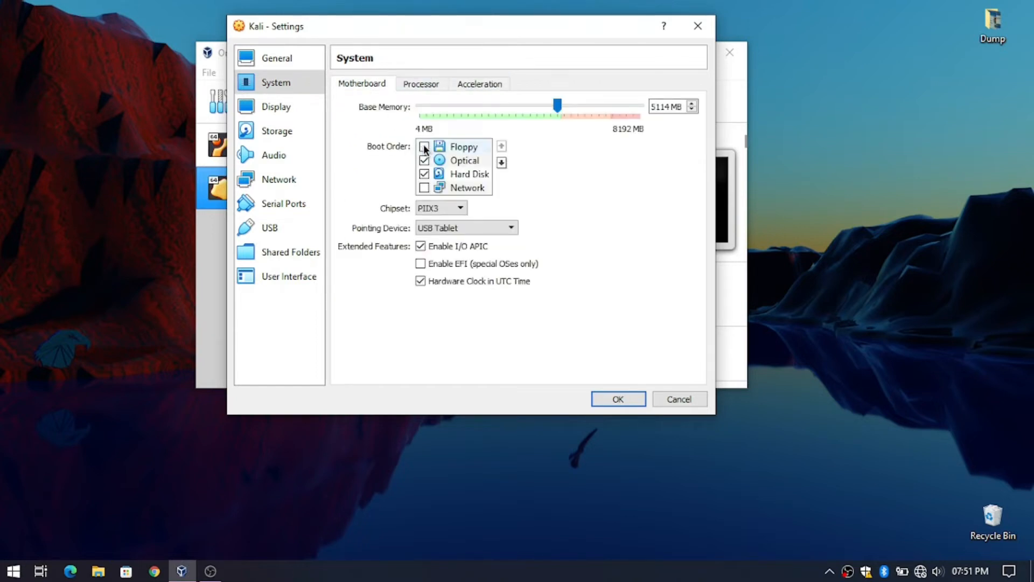
# - Set video memory to 128 MB and enable 3D acceleration
pyautogui.click(281, 106)
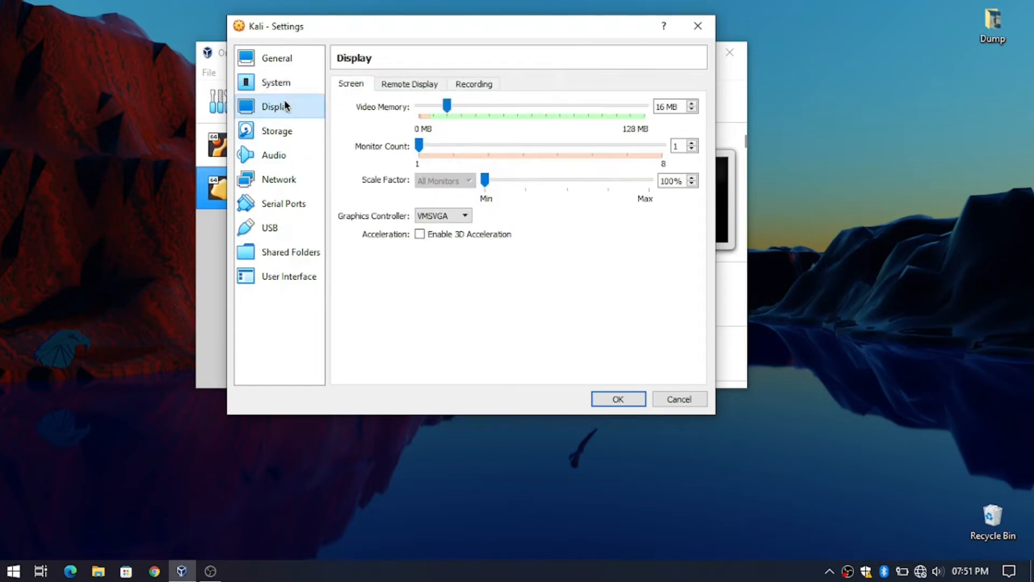
pyautogui.moveTo(446, 106); pyautogui.dragTo(690, 92)
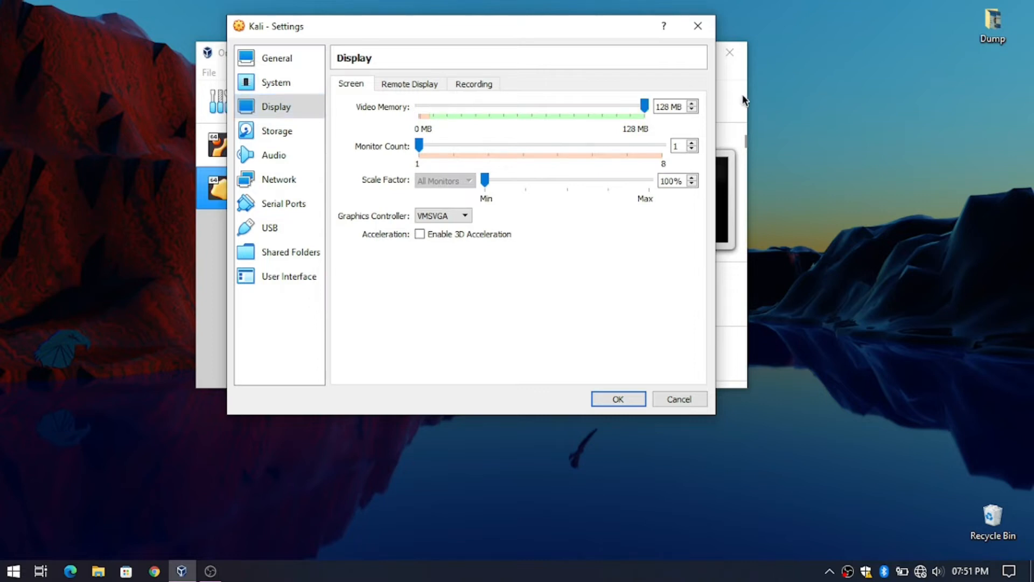
pyautogui.click(458, 234)
pyautogui.click(410, 85)
pyautogui.click(363, 83)
# - Switch USB to 3.0 (xHCI), hide the full-screen mini toolbar, and save the settings
pyautogui.click(304, 132)
pyautogui.click(292, 176)
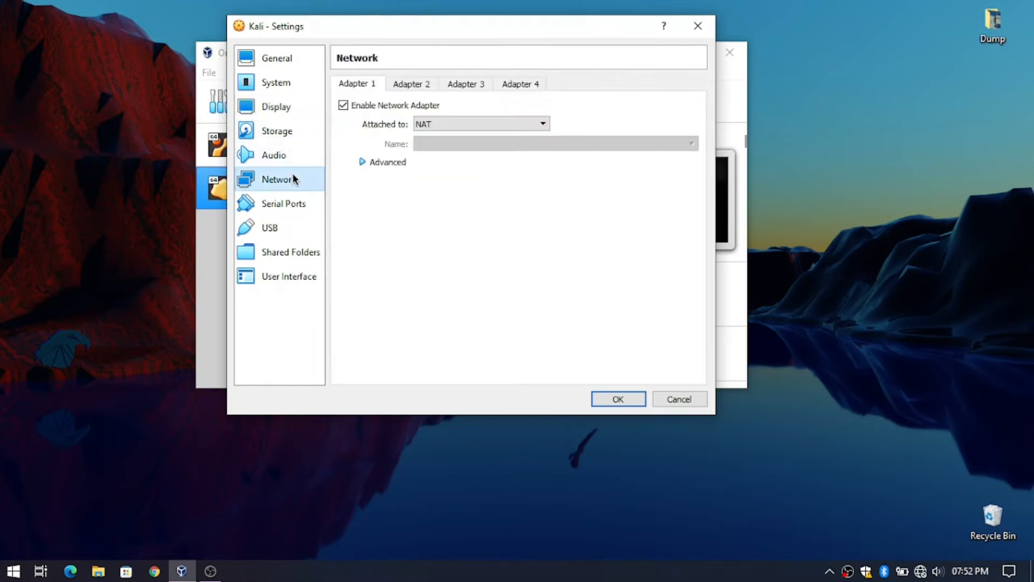
pyautogui.click(292, 201)
pyautogui.click(292, 229)
pyautogui.click(395, 133)
pyautogui.click(285, 261)
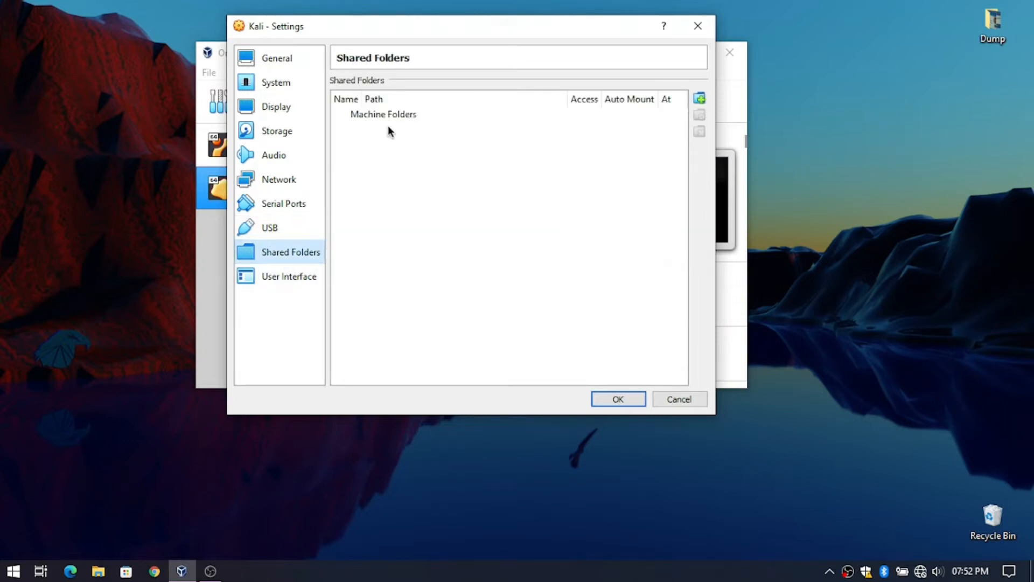
pyautogui.click(301, 273)
pyautogui.click(465, 110)
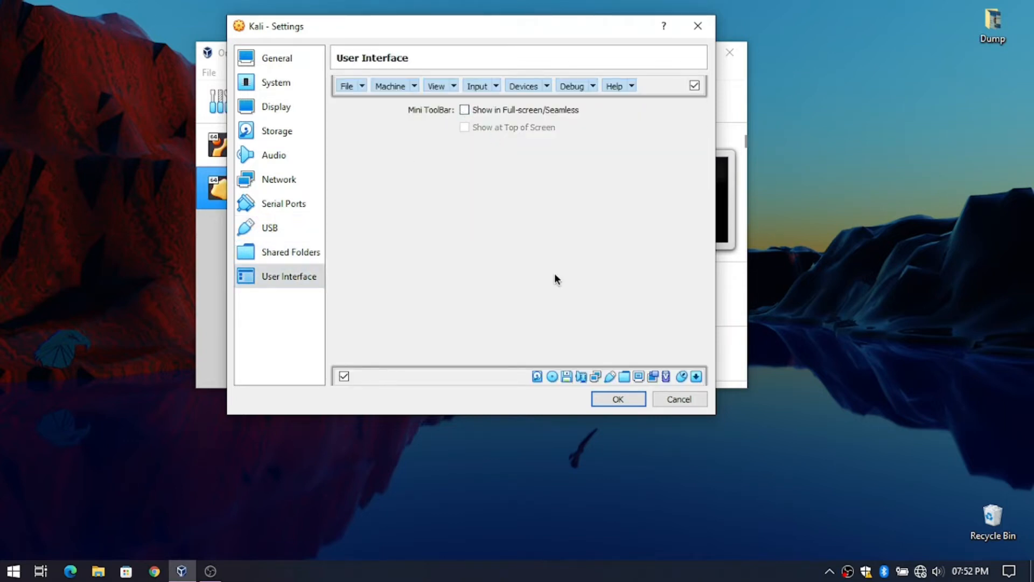
pyautogui.click(618, 398)
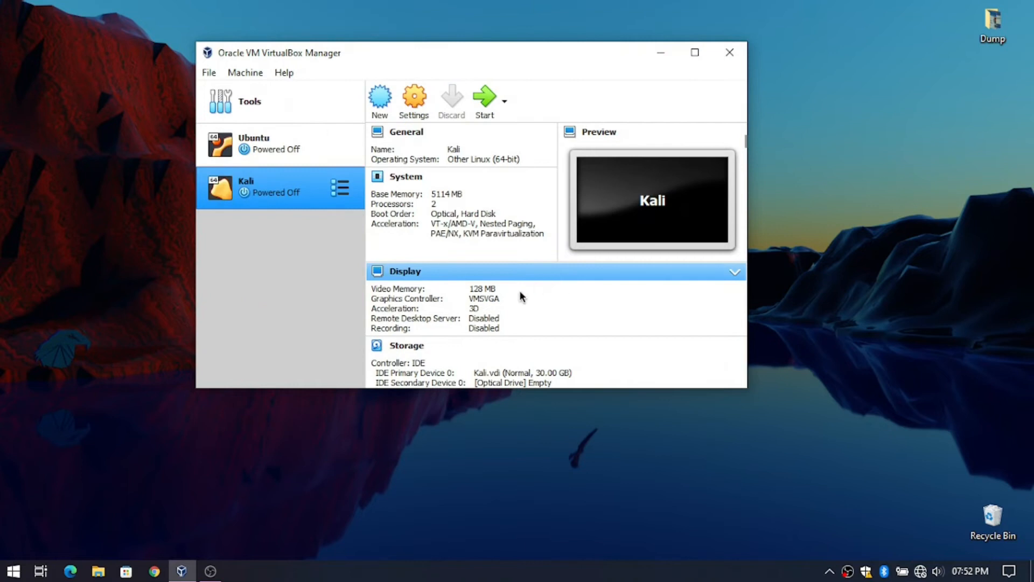
# - Raise video memory to 256 MB from the details pane and start the Kali VM
pyautogui.click(476, 288)
pyautogui.moveTo(605, 325); pyautogui.dragTo(695, 342)
pyautogui.click(684, 367)
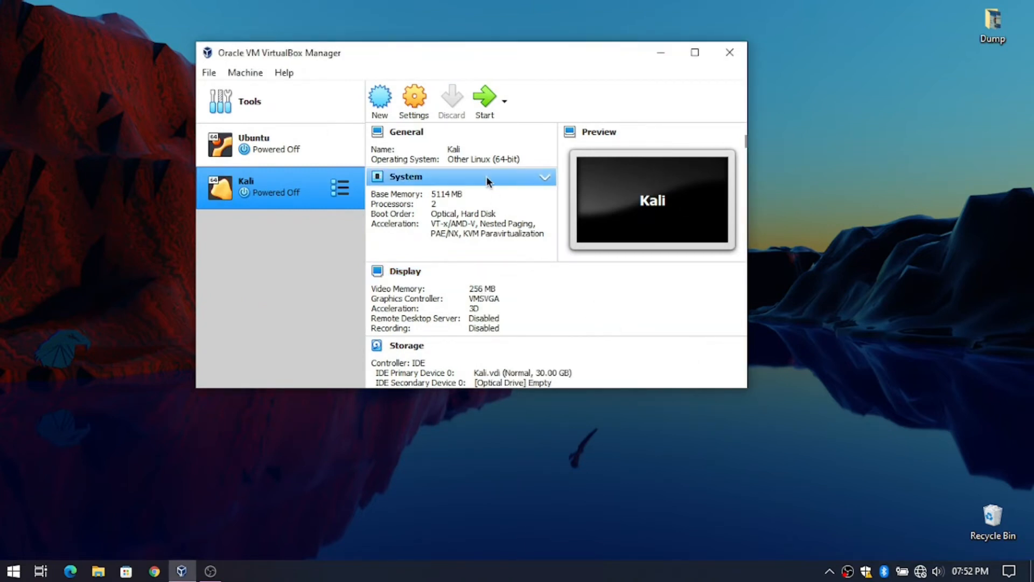
pyautogui.click(488, 103)
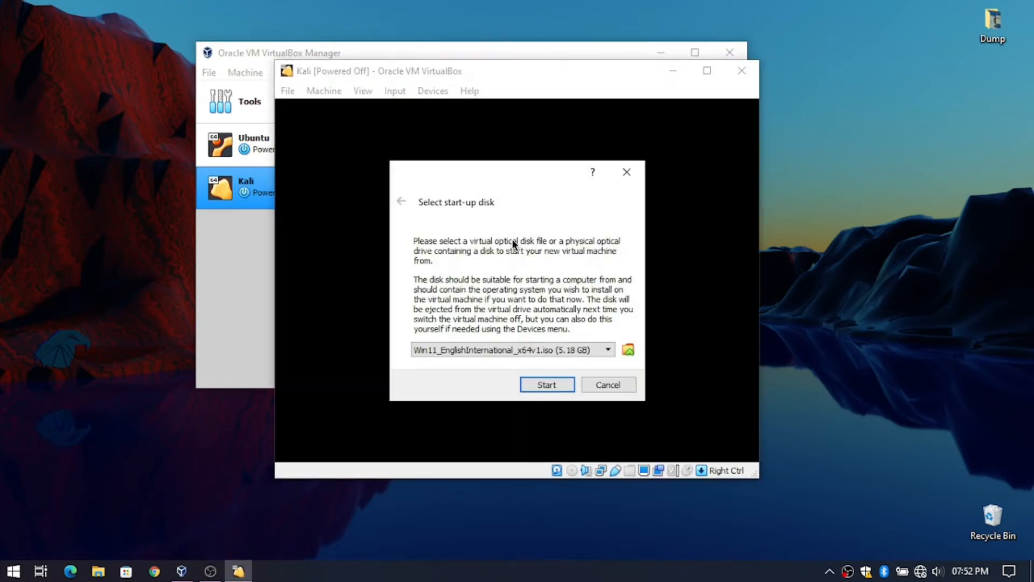
# - Boot the VM from kali-linux-2022.1-installer-amd64.iso
pyautogui.click(489, 349)
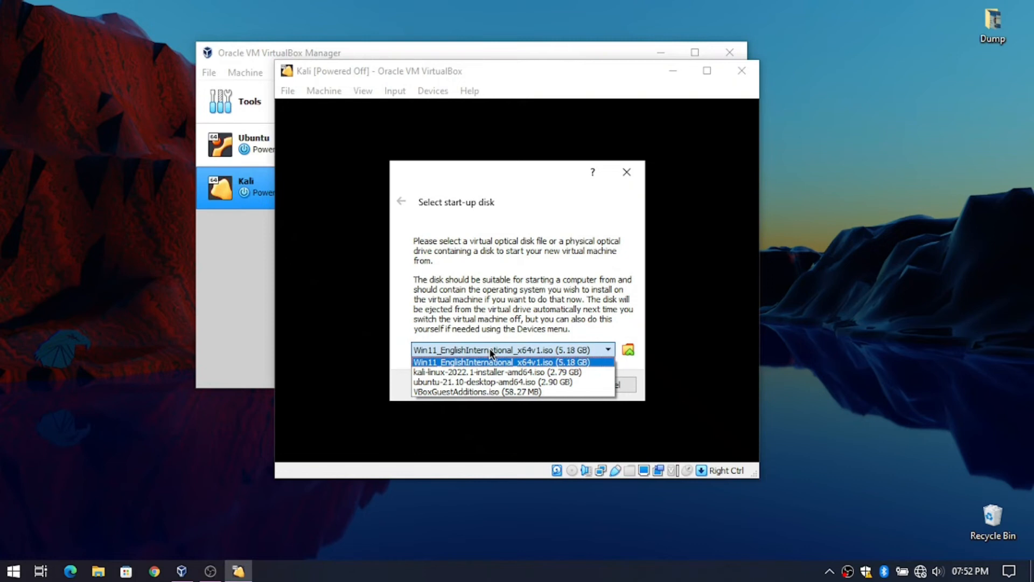
pyautogui.click(483, 372)
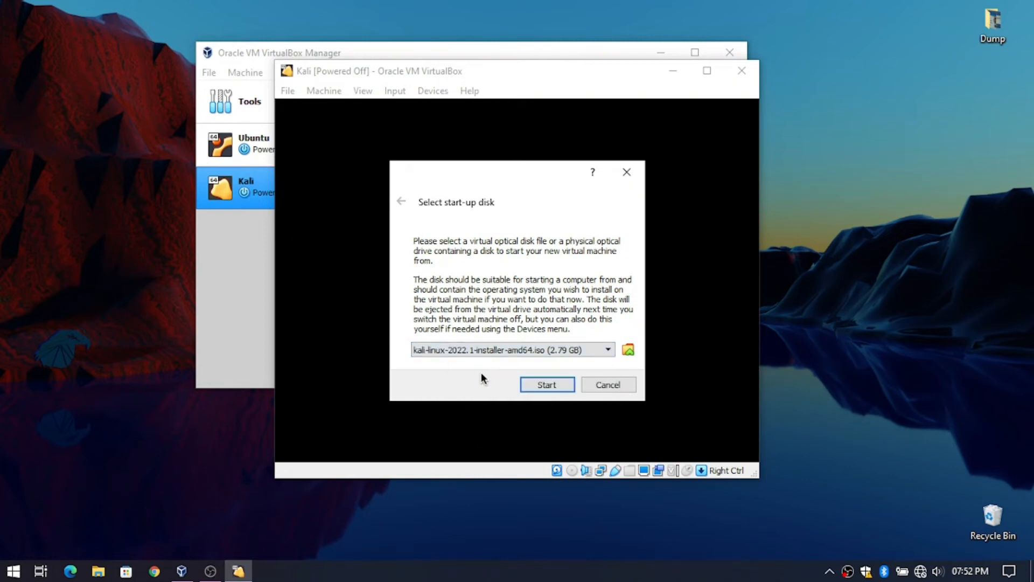
pyautogui.click(553, 383)
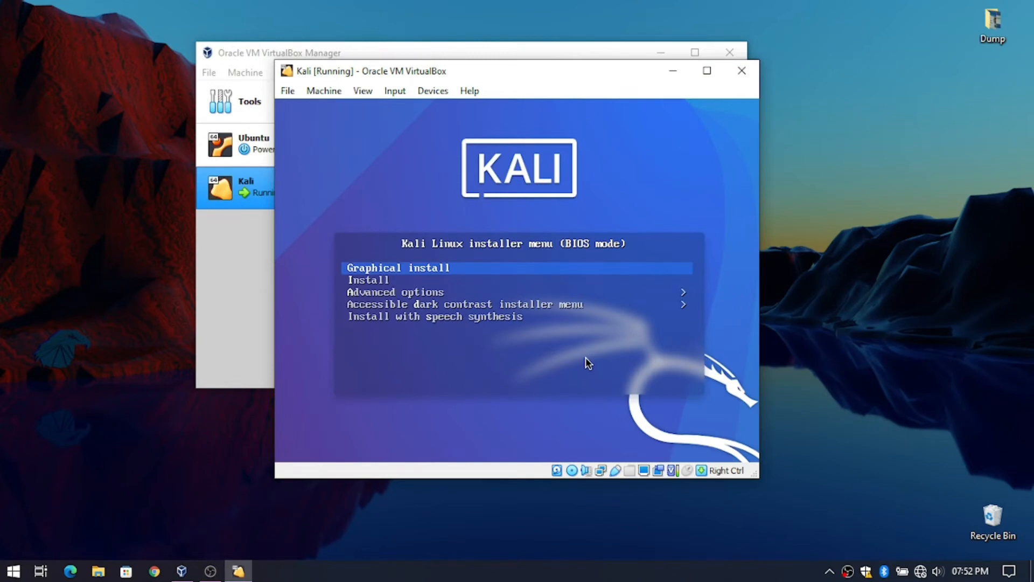
# - Launch Graphical install maximized, choosing English, India and the American English keymap
pyautogui.press('Return')
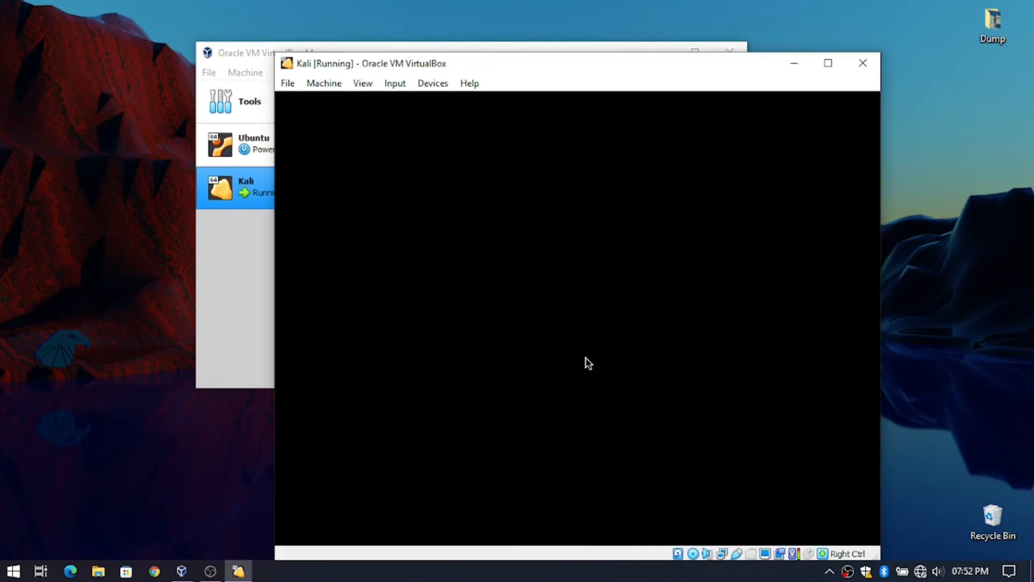
pyautogui.click(829, 63)
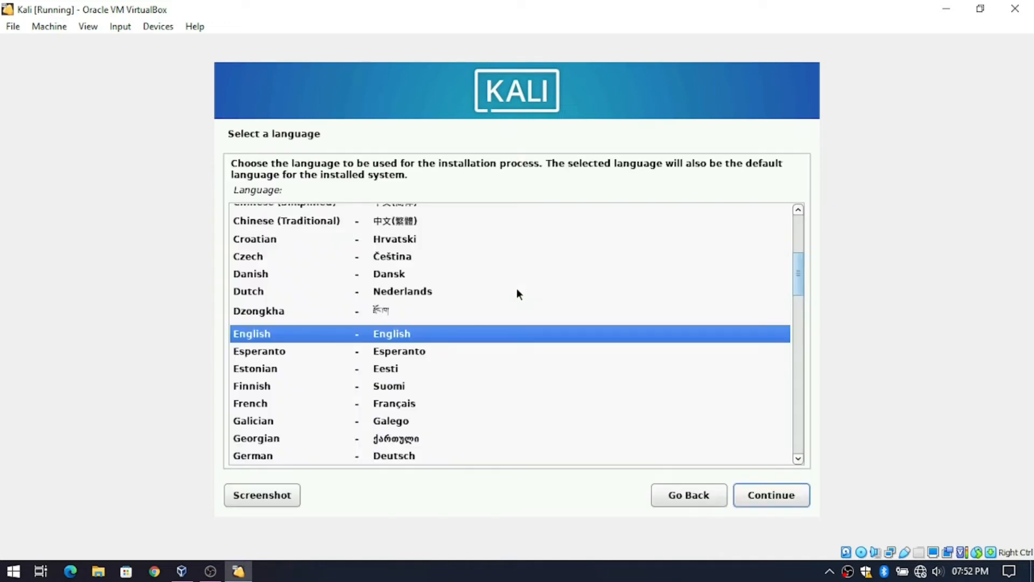
pyautogui.click(782, 495)
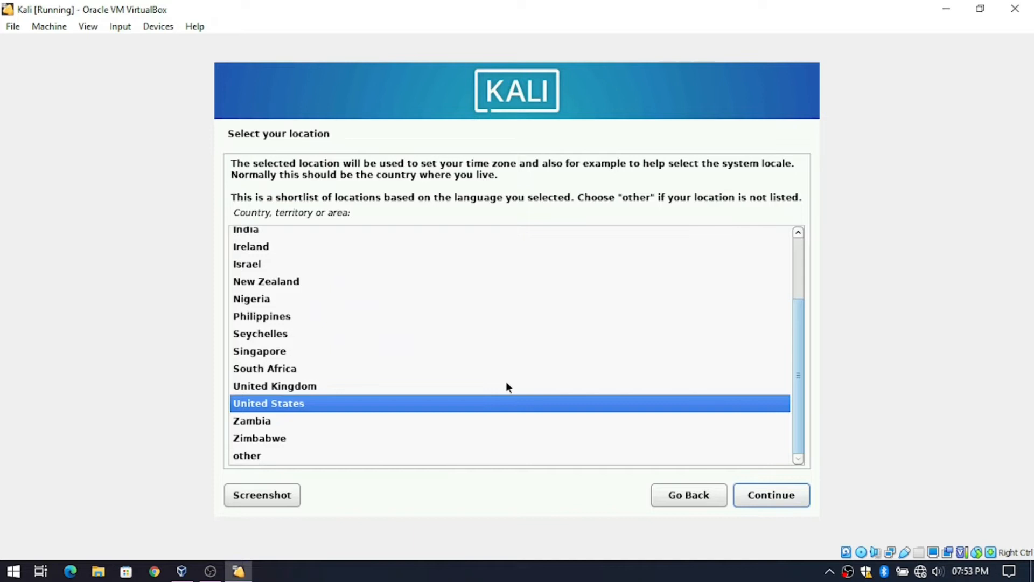
pyautogui.click(278, 233)
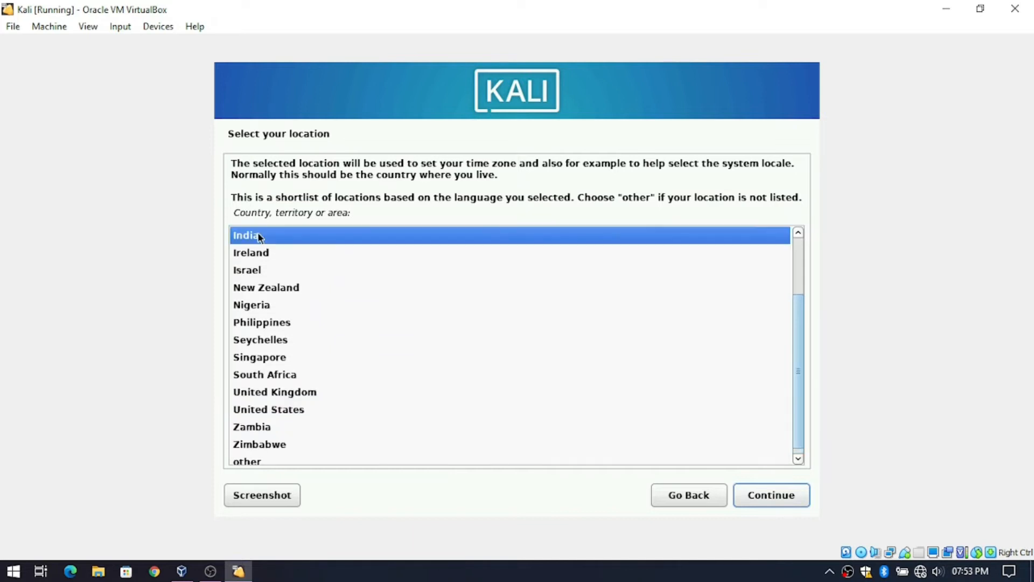
pyautogui.click(767, 497)
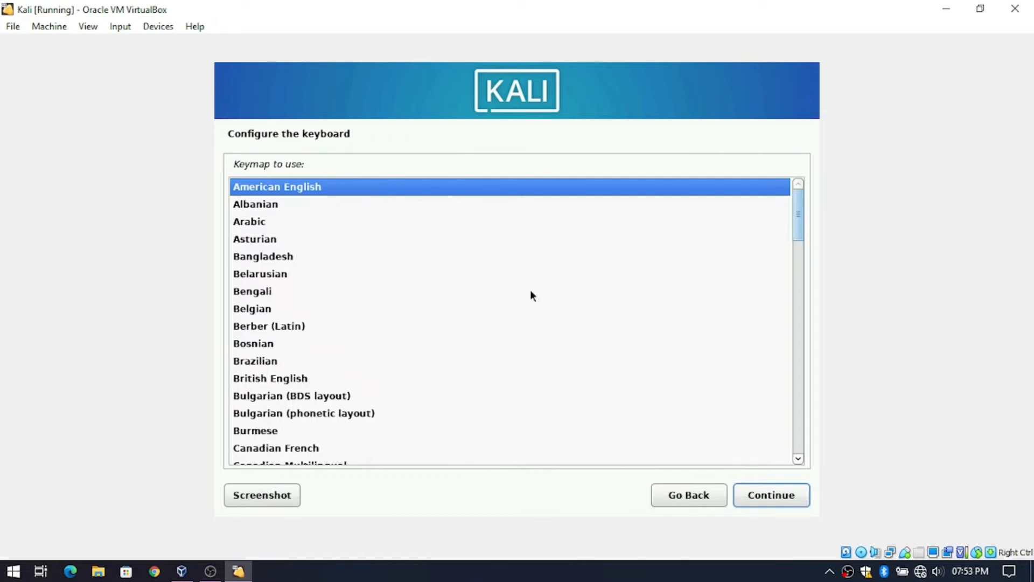
pyautogui.click(755, 489)
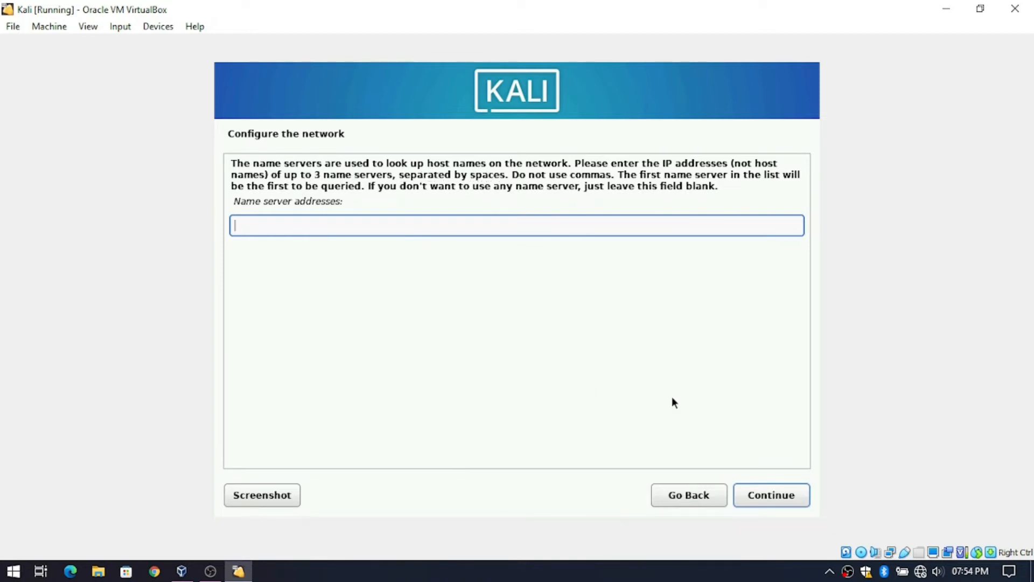
# - Continue past blank name servers, hostname kali and an empty domain name
pyautogui.click(781, 495)
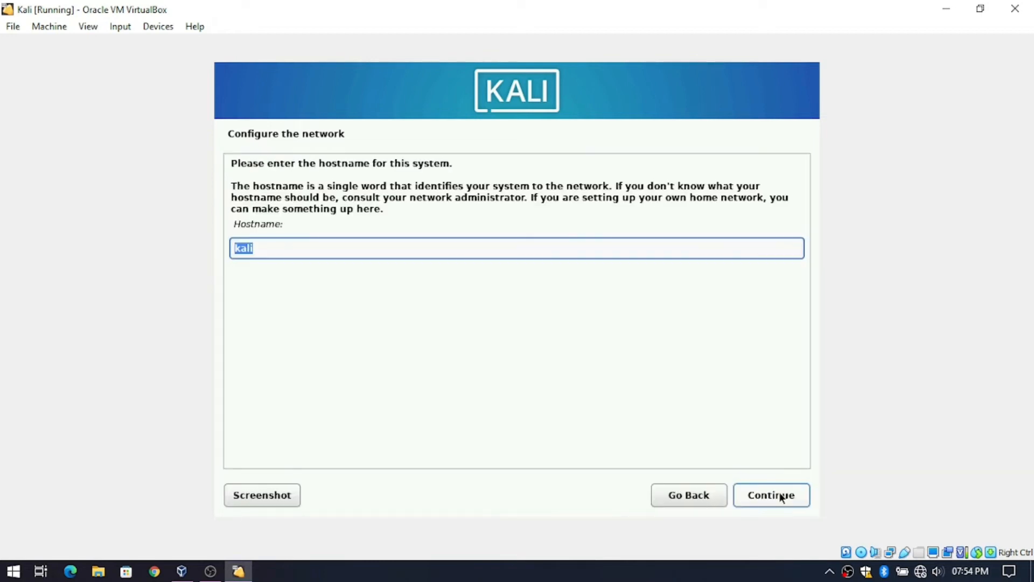
pyautogui.click(762, 502)
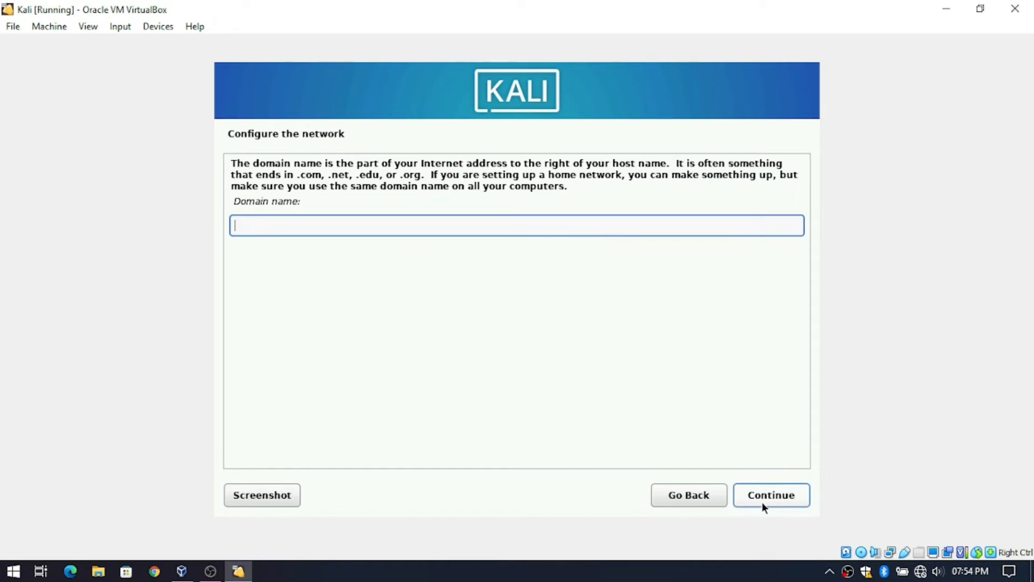
pyautogui.click(761, 502)
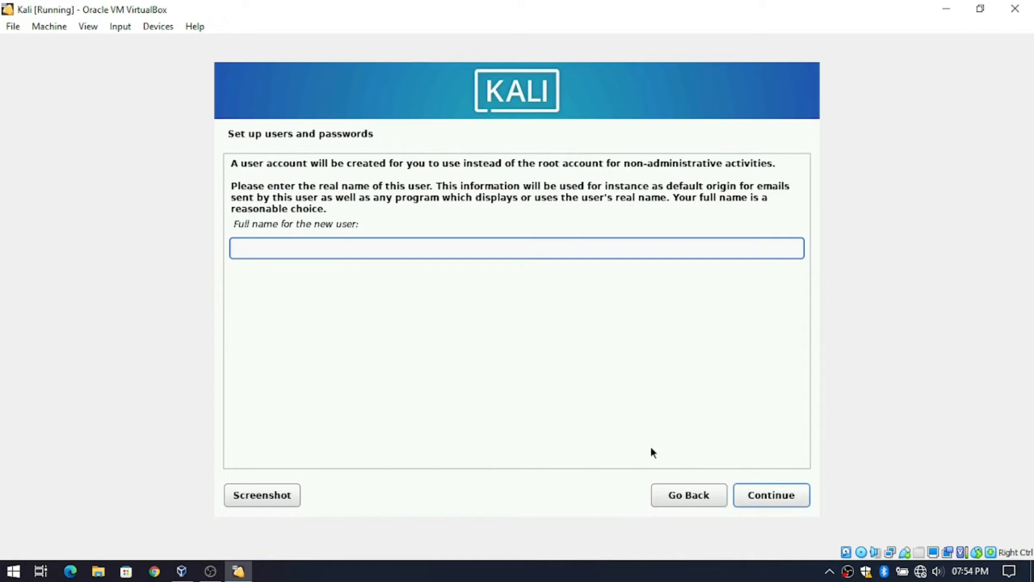
# - Enter the new user's full name and confirm it
pyautogui.write('Krishna')
pyautogui.click(781, 497)
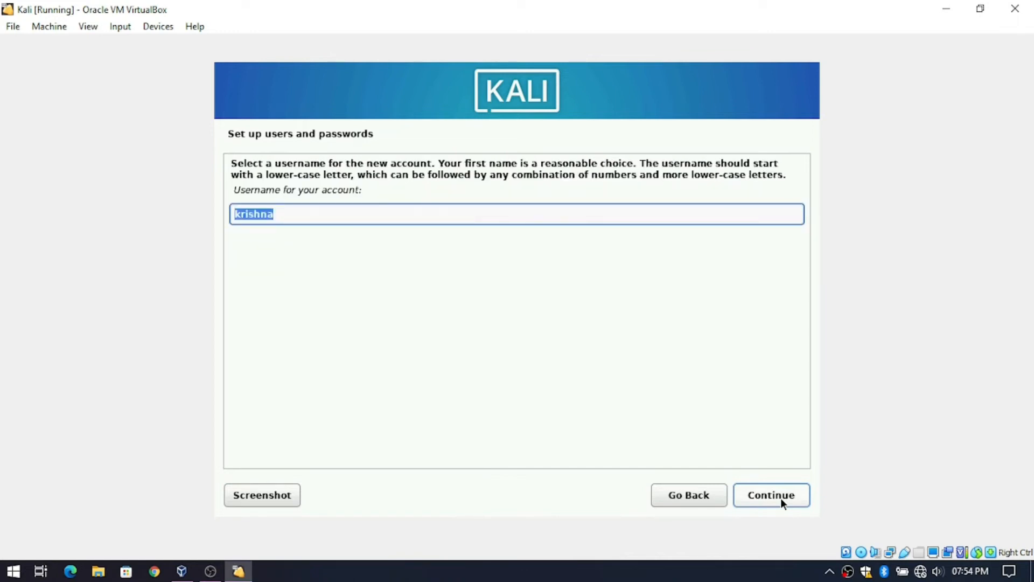
pyautogui.click(717, 497)
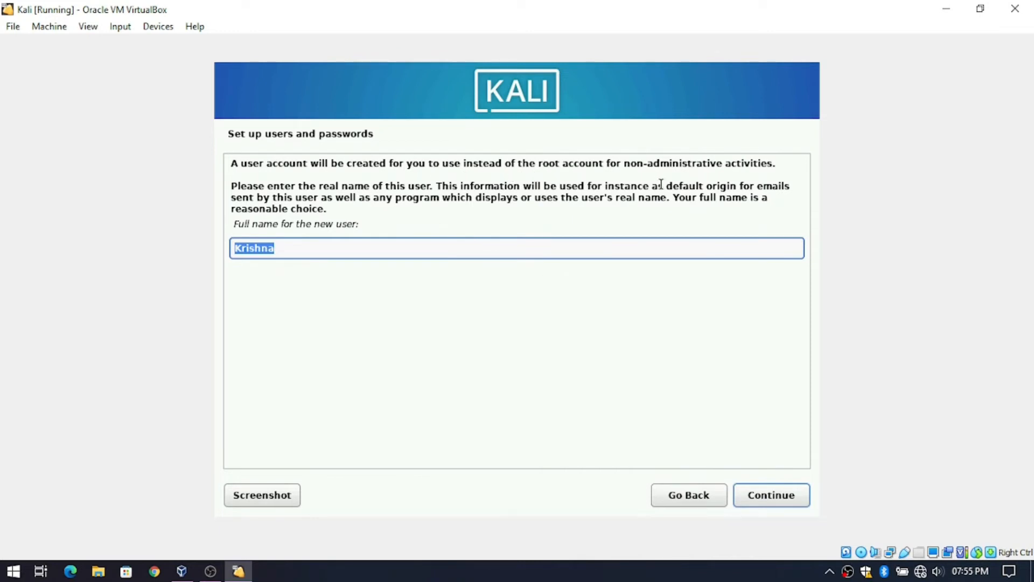
pyautogui.click(774, 497)
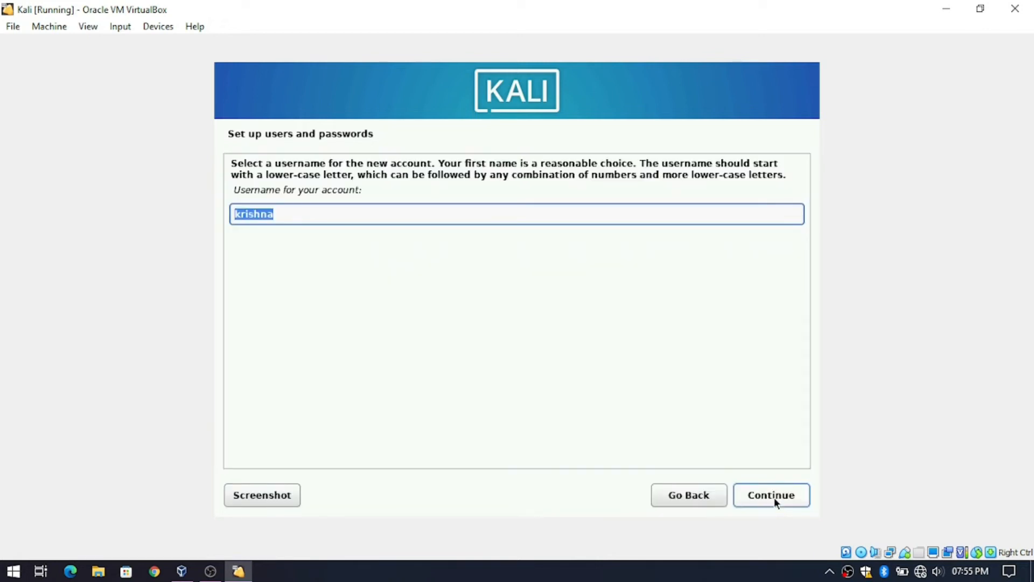
# - Accept the suggested username and enter the account password twice
pyautogui.click(774, 496)
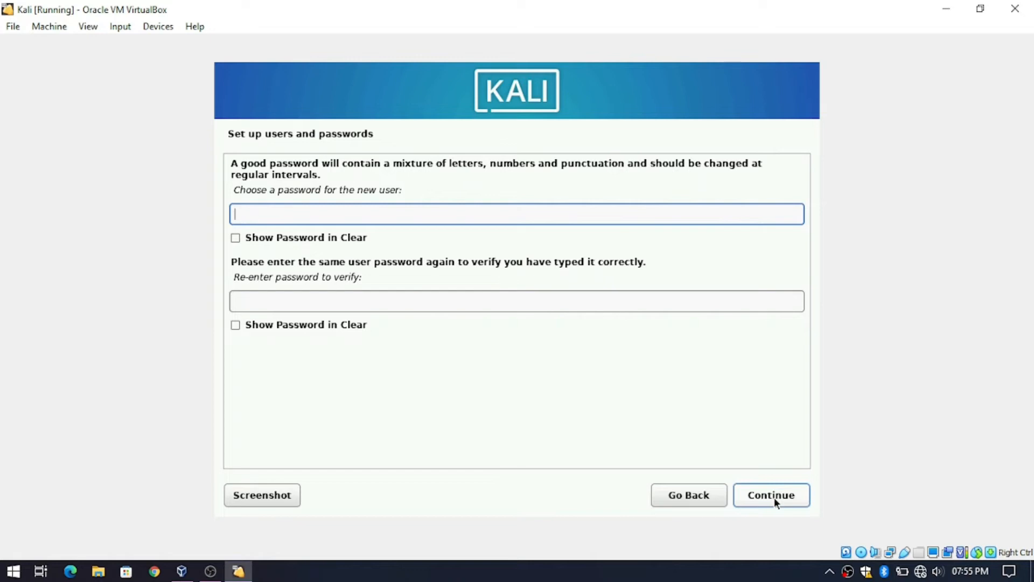
pyautogui.write('kali')
pyautogui.press('Tab')
pyautogui.press('Tab')
pyautogui.write('kali')
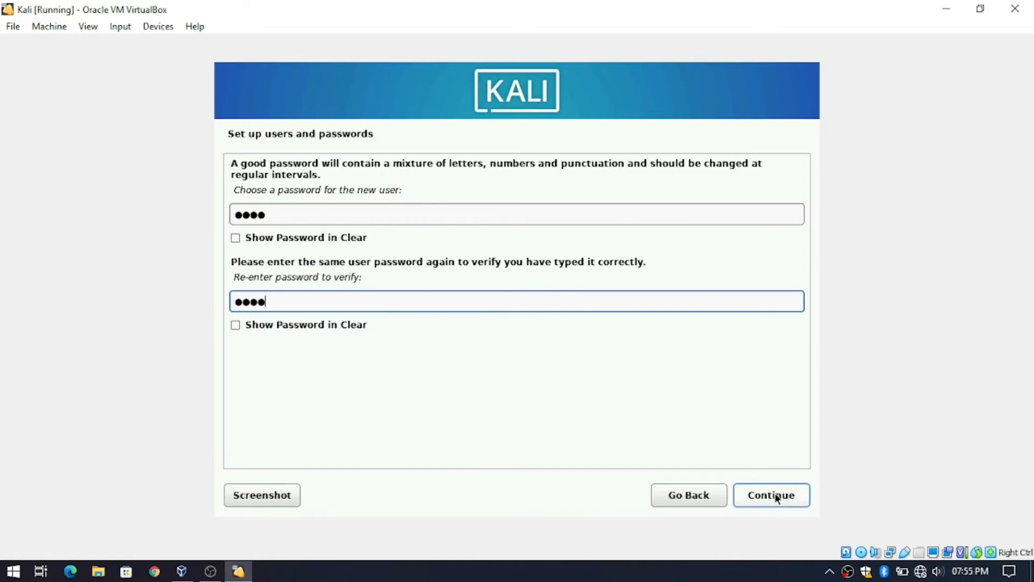
pyautogui.click(774, 497)
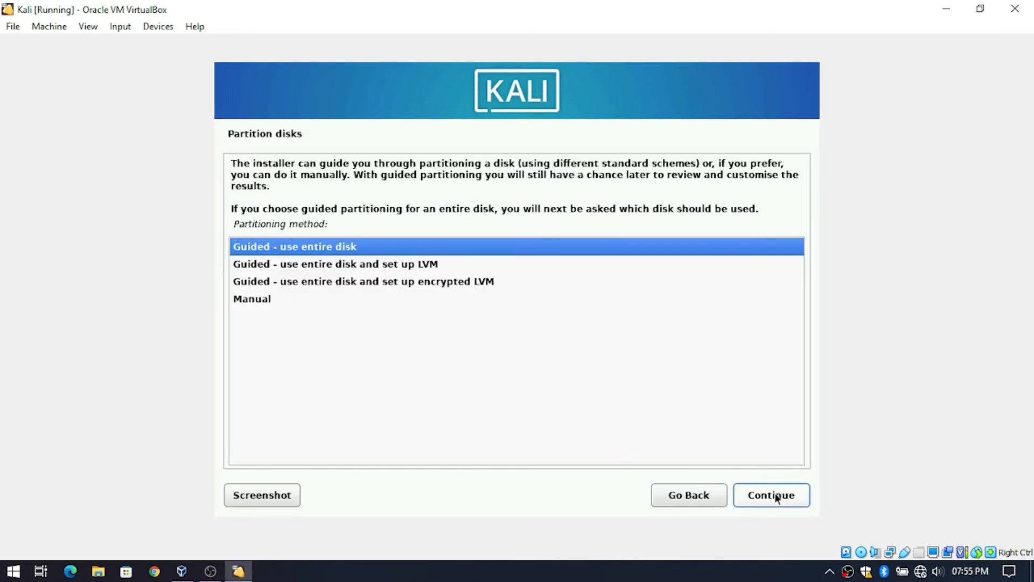
# - Guided-partition the whole VBOX HARDDISK with all files in one partition and write changes
pyautogui.click(775, 493)
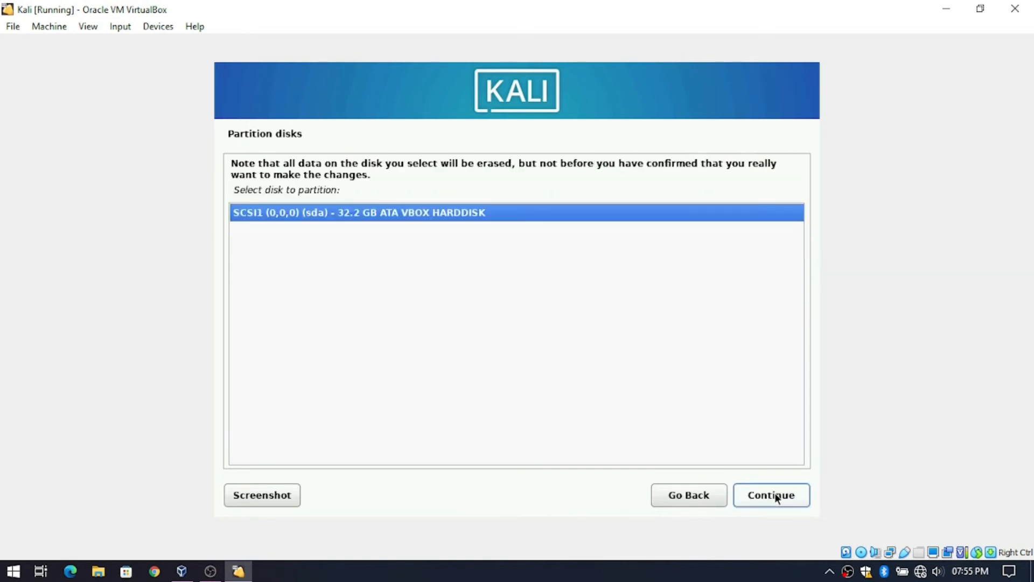
pyautogui.click(775, 492)
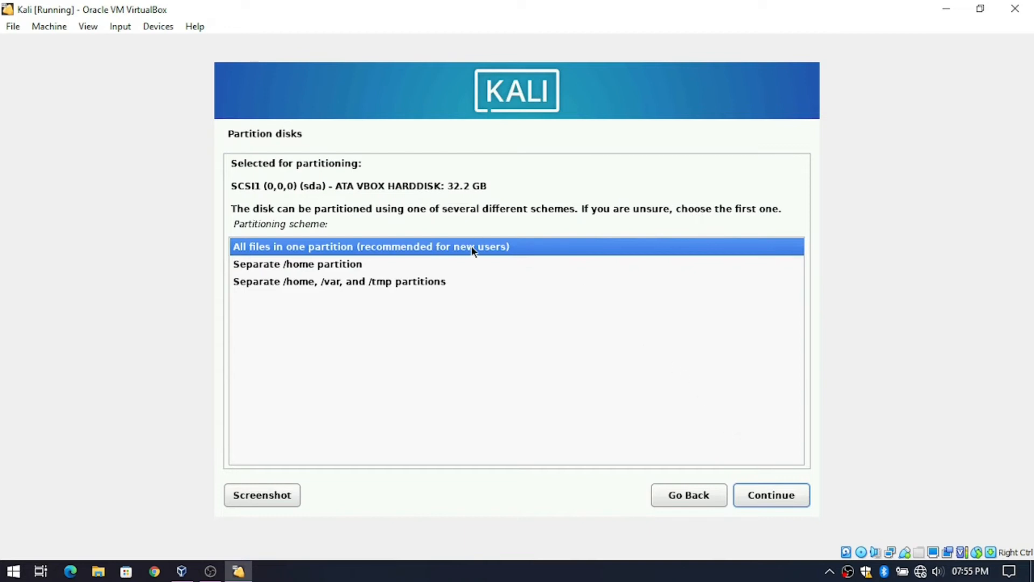
pyautogui.click(757, 492)
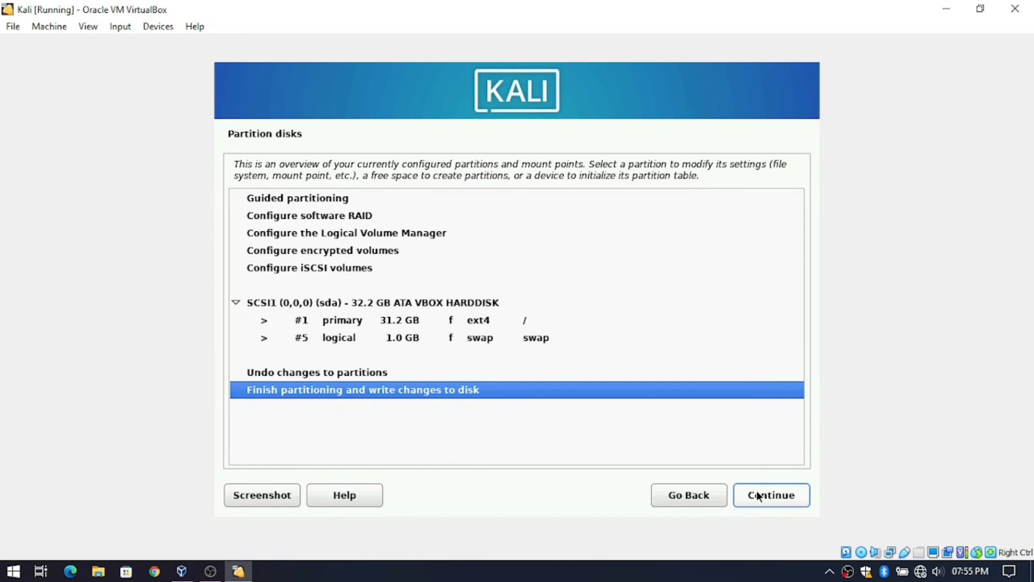
pyautogui.click(751, 488)
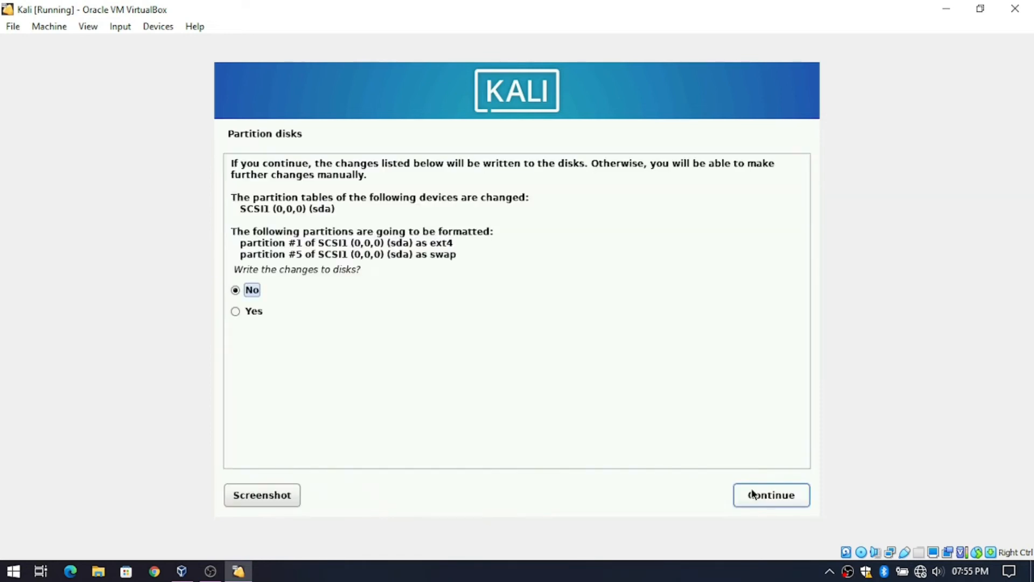
pyautogui.click(237, 311)
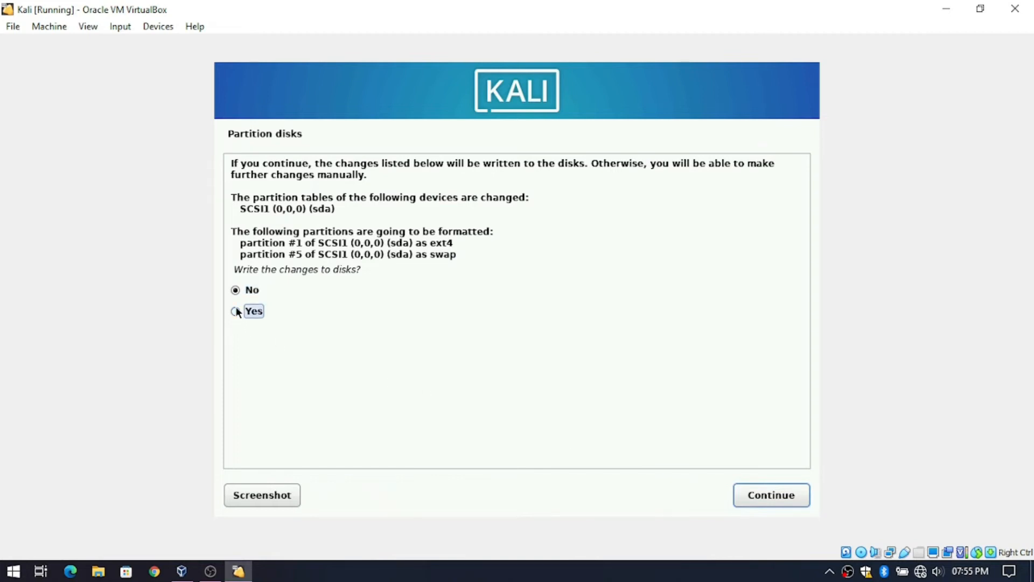
pyautogui.click(742, 491)
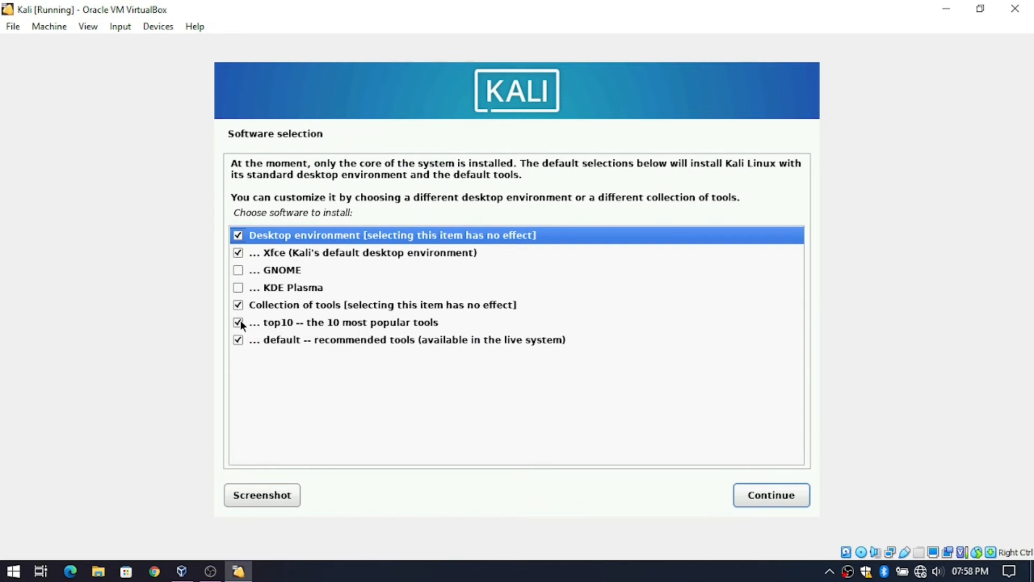
# - In Software selection, uncheck default tools, GNOME and Xfce, keep KDE Plasma checked, and continue installing
pyautogui.click(237, 337)
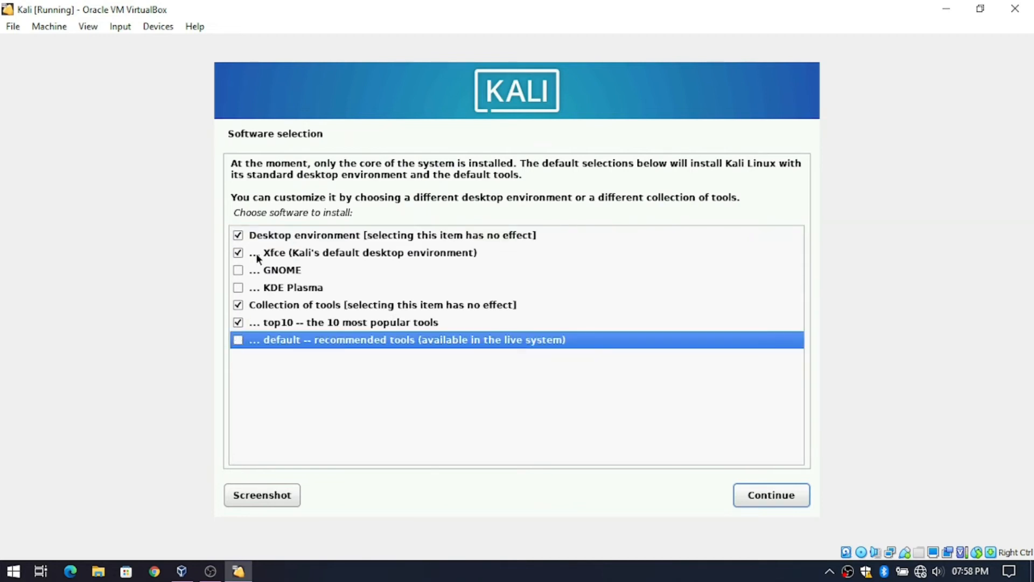
pyautogui.click(239, 270)
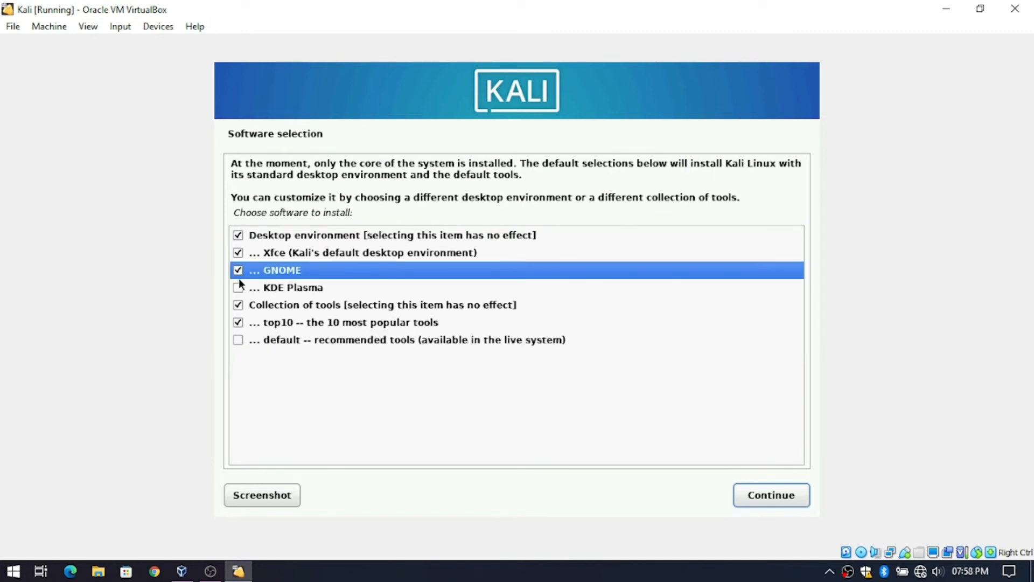
pyautogui.click(238, 286)
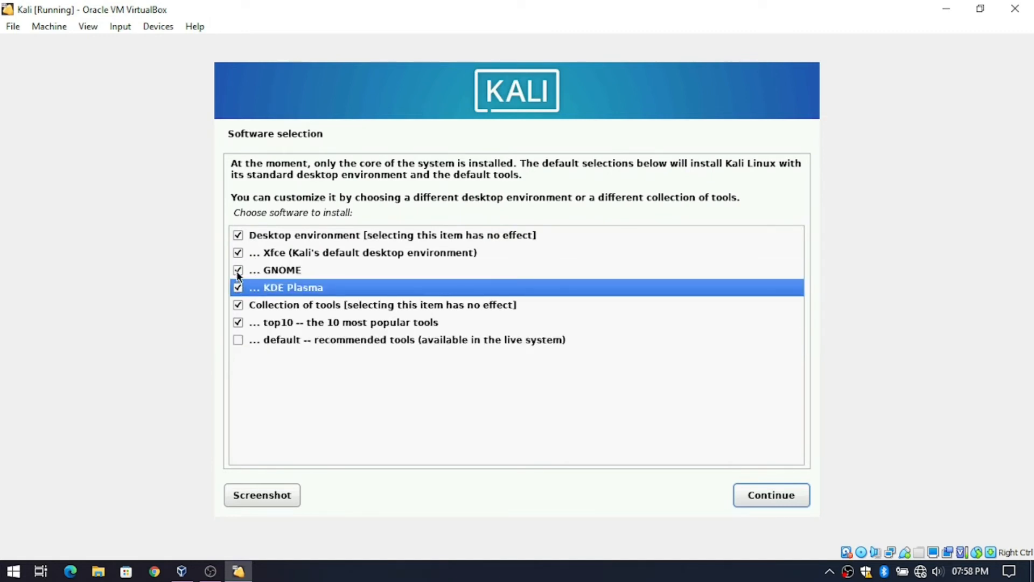
pyautogui.click(238, 266)
pyautogui.click(238, 252)
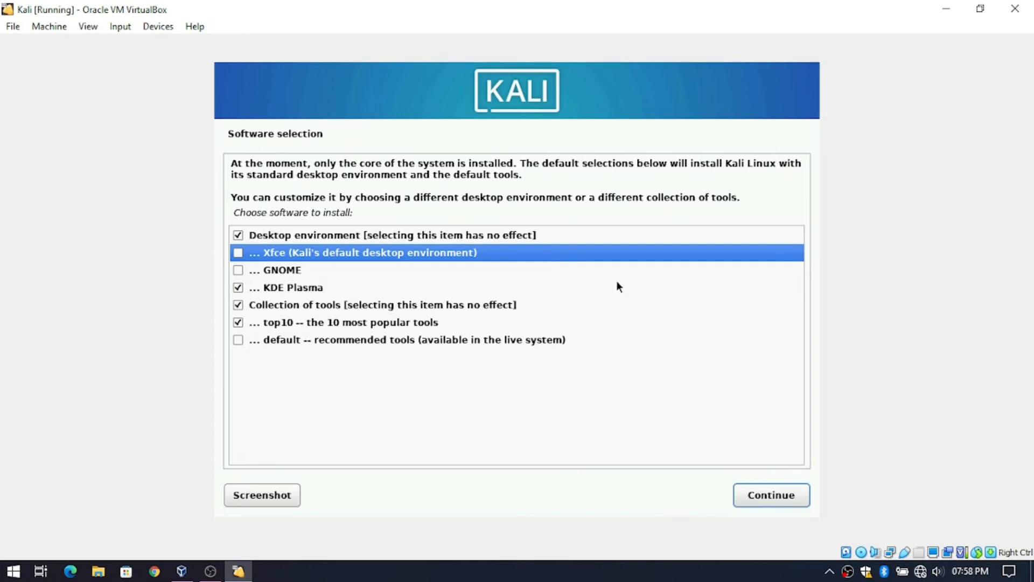
pyautogui.click(762, 497)
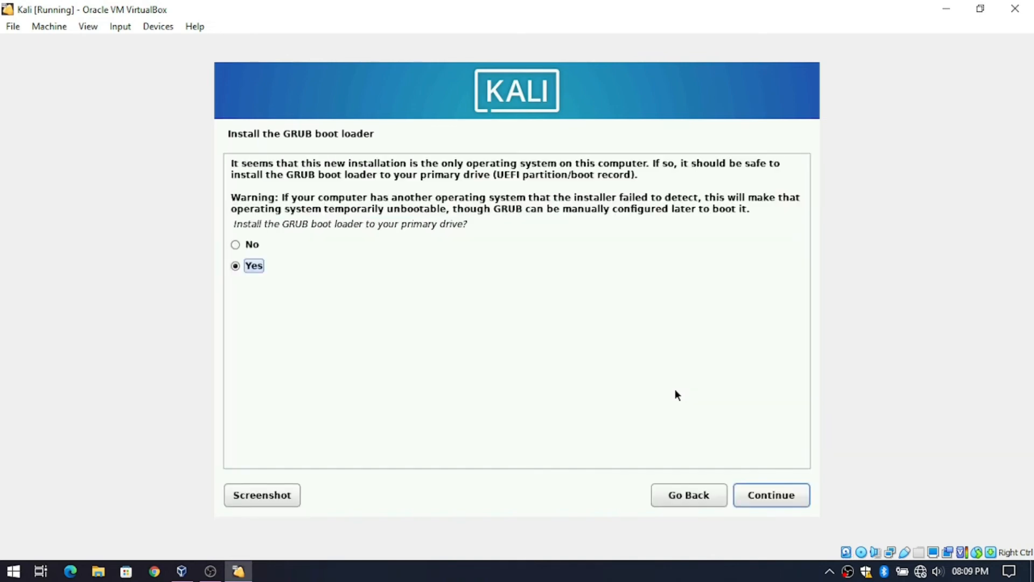
# - Accept installing GRUB and choose /dev/sda as the boot loader device
pyautogui.click(772, 496)
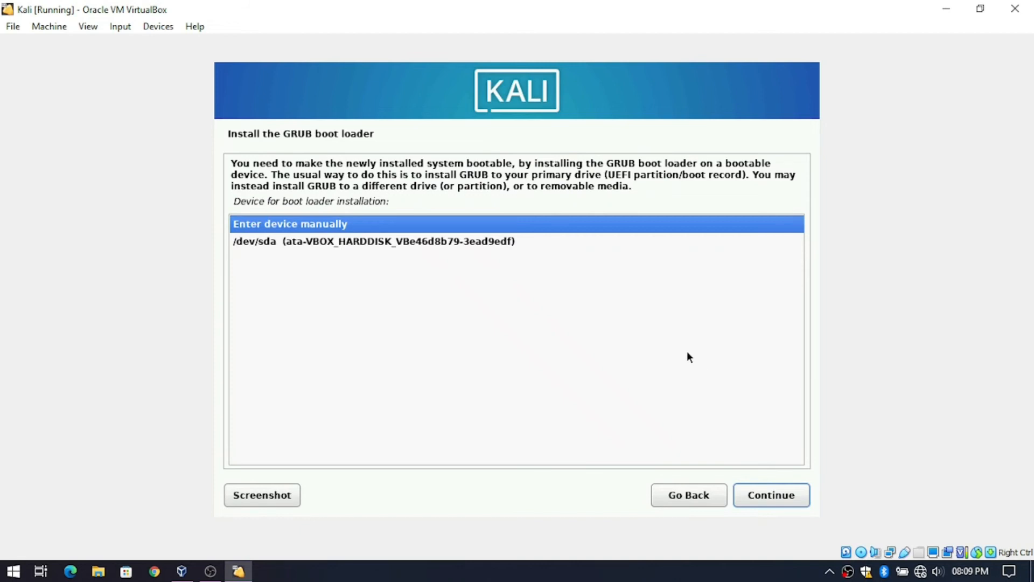
pyautogui.click(513, 242)
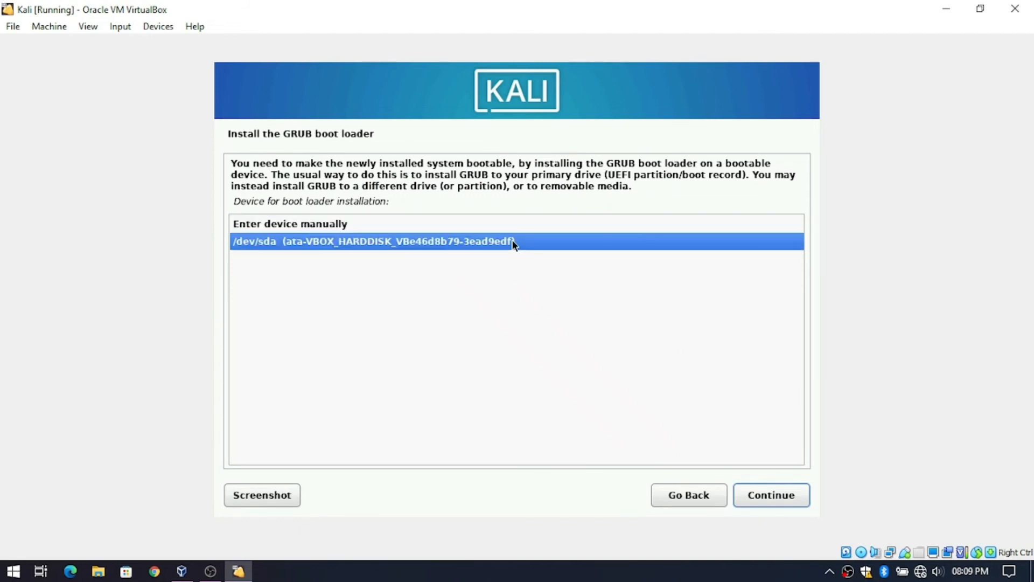
pyautogui.click(772, 500)
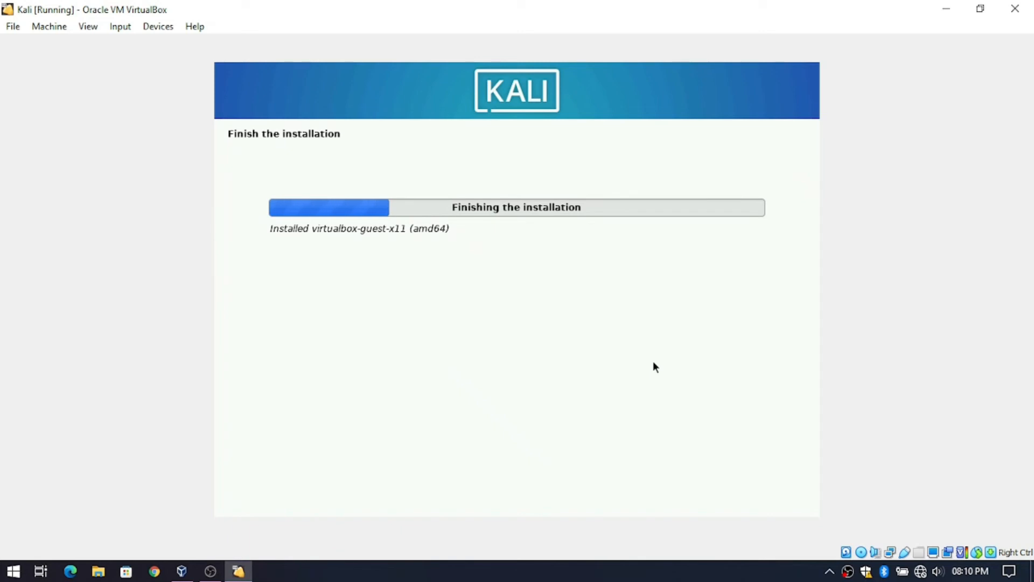
# - Finish the installation, let Kali reboot, and log in with the account password
pyautogui.click(755, 488)
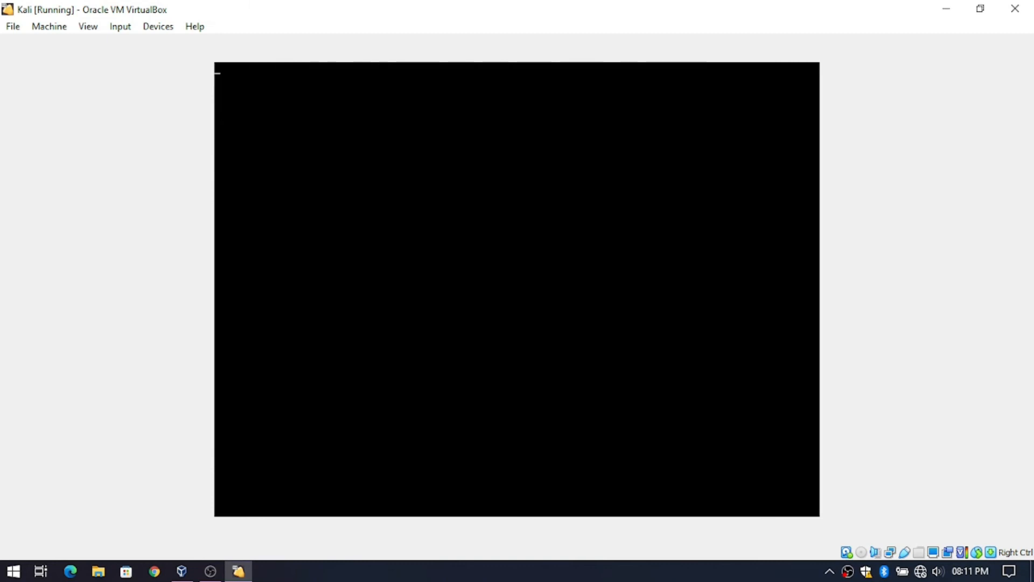
pyautogui.write('••••')
pyautogui.press('Return')
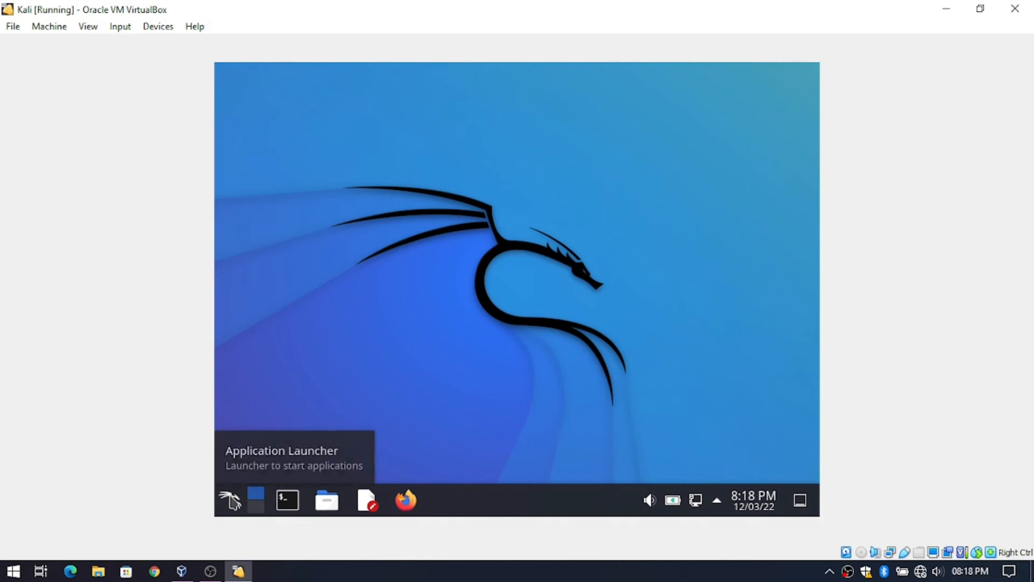
# - Shut down Kali from the Application Launcher and confirm with OK
pyautogui.click(231, 500)
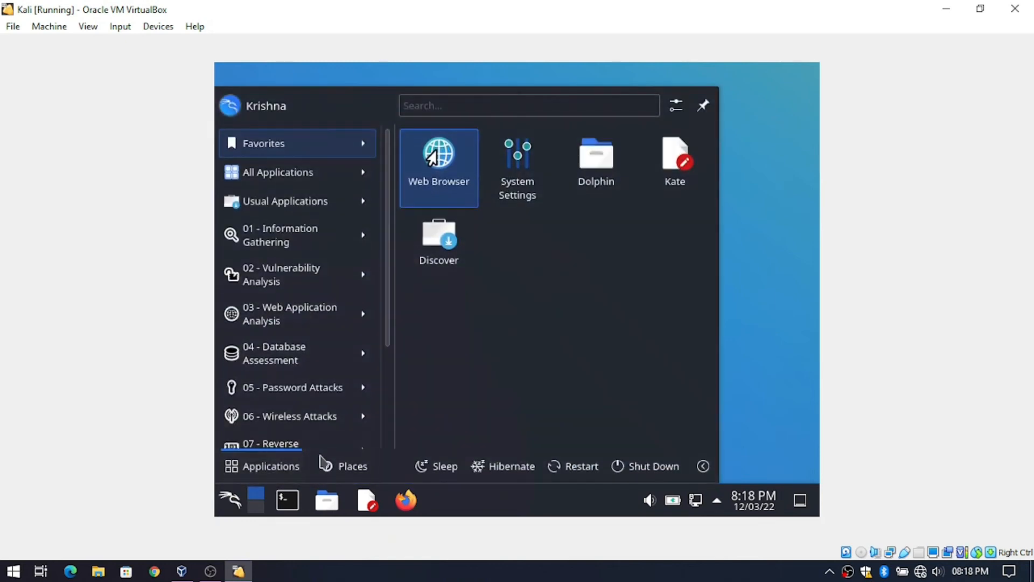
pyautogui.click(646, 469)
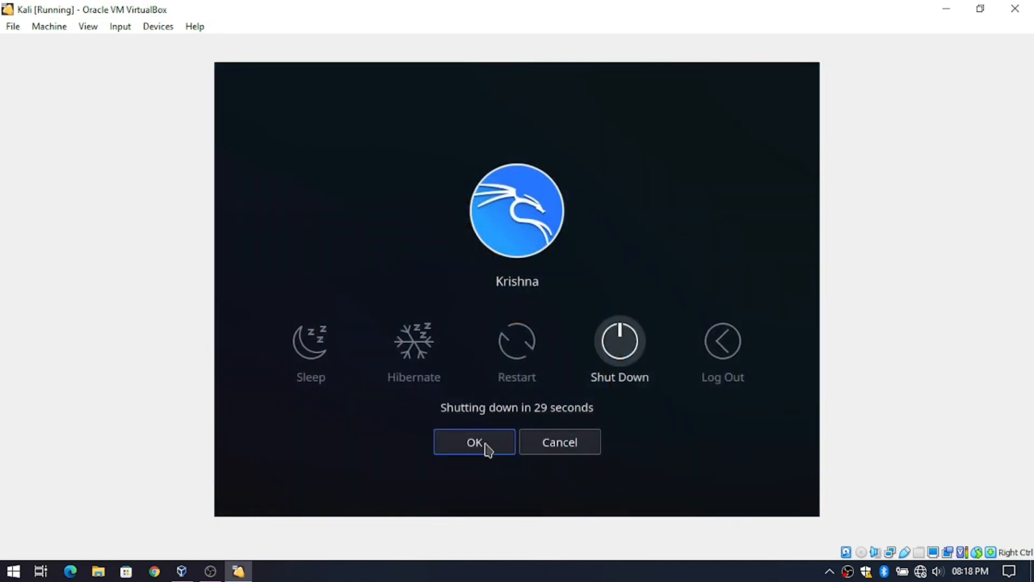
pyautogui.click(487, 448)
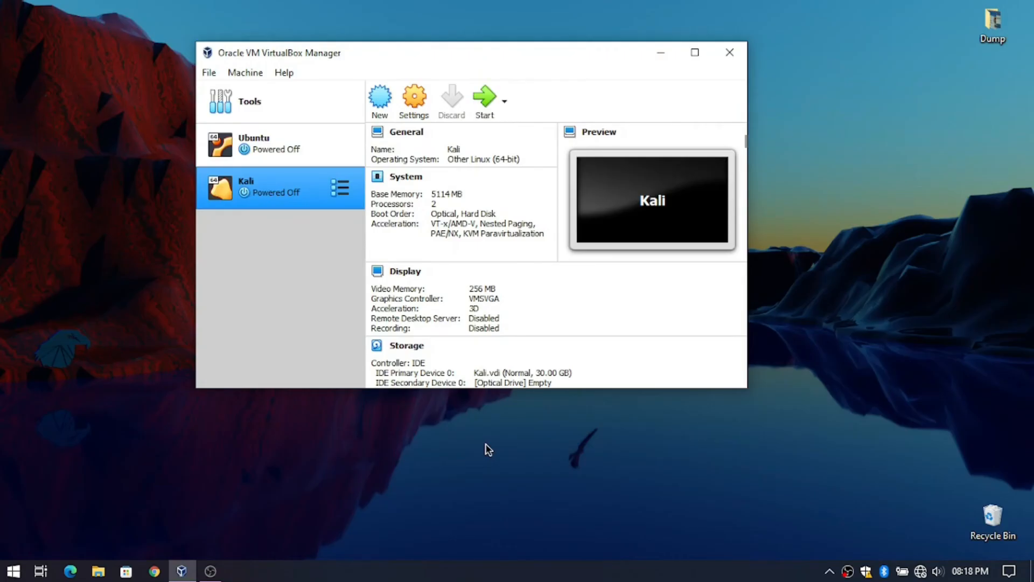
# - Set the Kali VM's graphics controller to VBoxVGA in Display settings and click OK
pyautogui.click(425, 97)
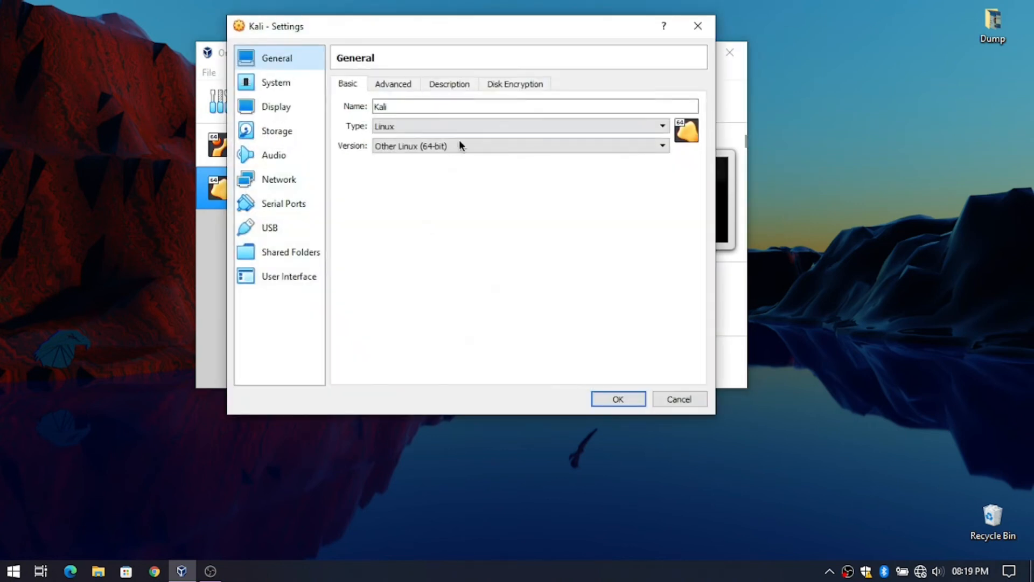
pyautogui.click(276, 108)
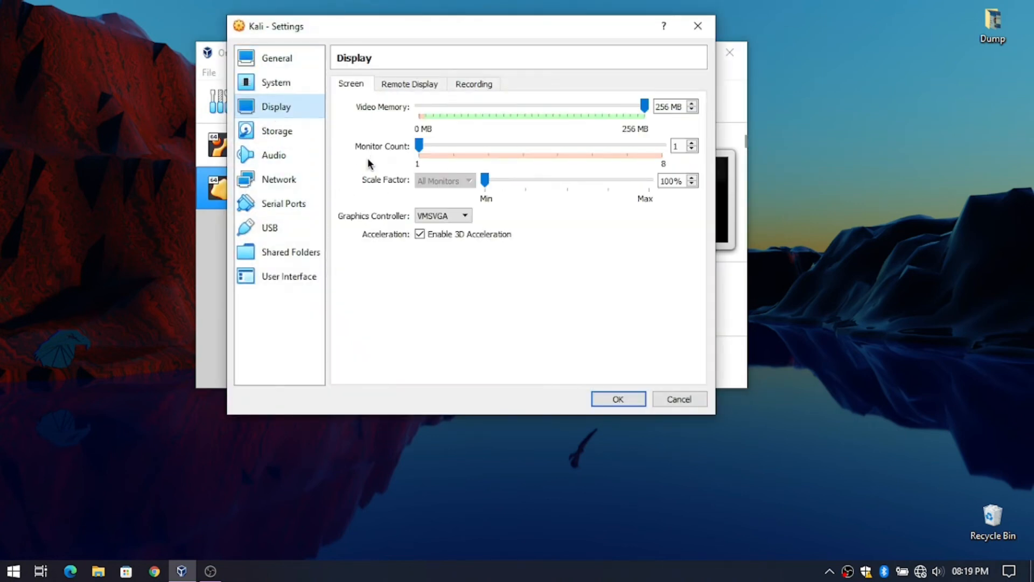
pyautogui.click(440, 216)
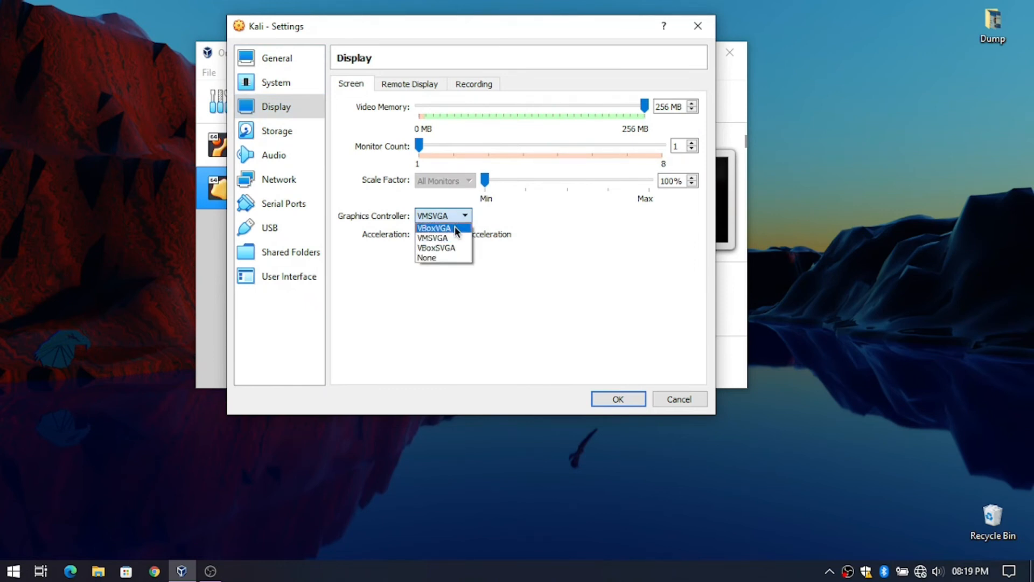
pyautogui.click(455, 227)
pyautogui.click(458, 237)
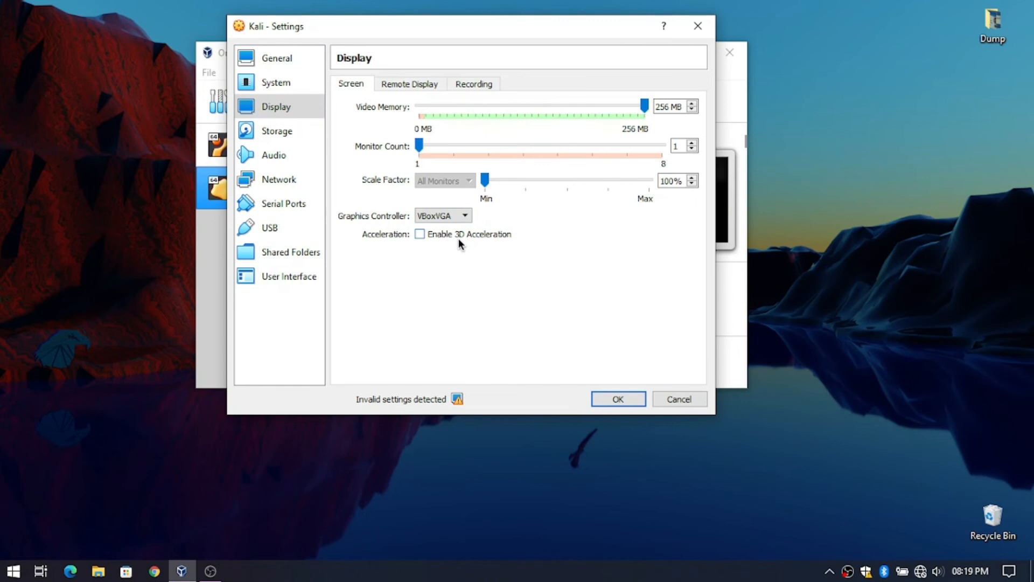
pyautogui.click(456, 235)
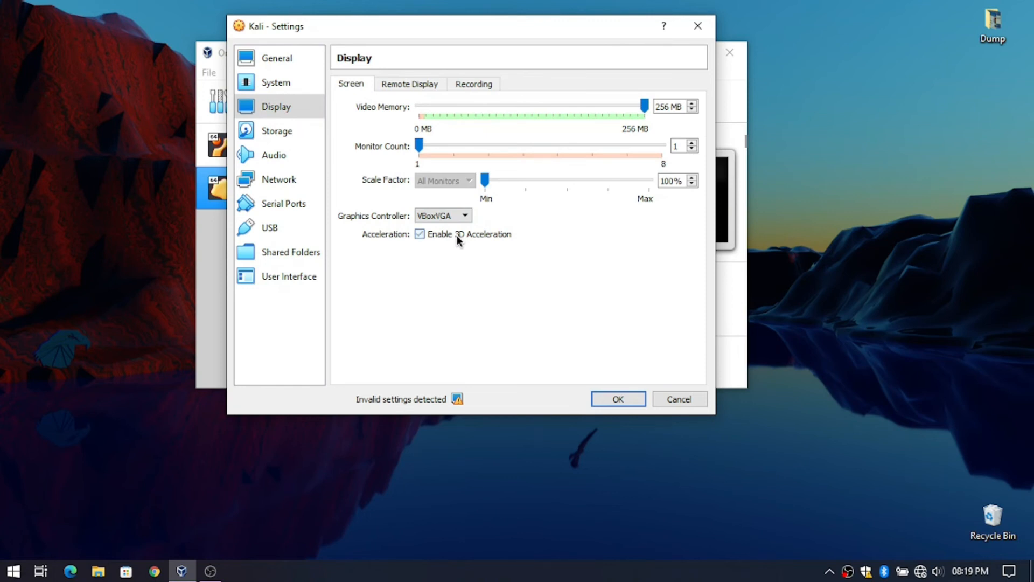
pyautogui.click(617, 398)
# - Reopen Display settings, turn off 3D acceleration, reselect VBoxVGA, and save
pyautogui.click(415, 103)
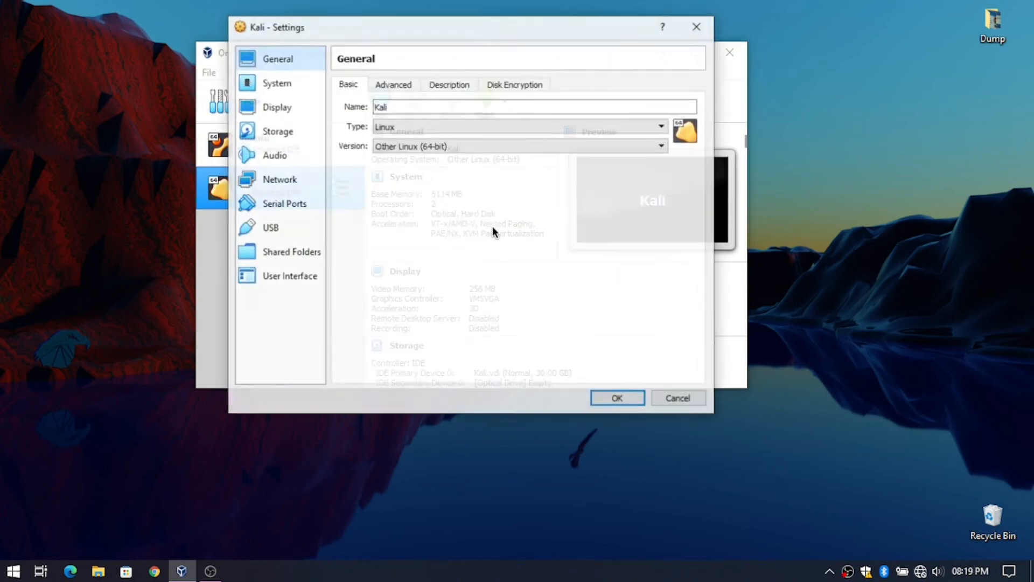
pyautogui.click(264, 108)
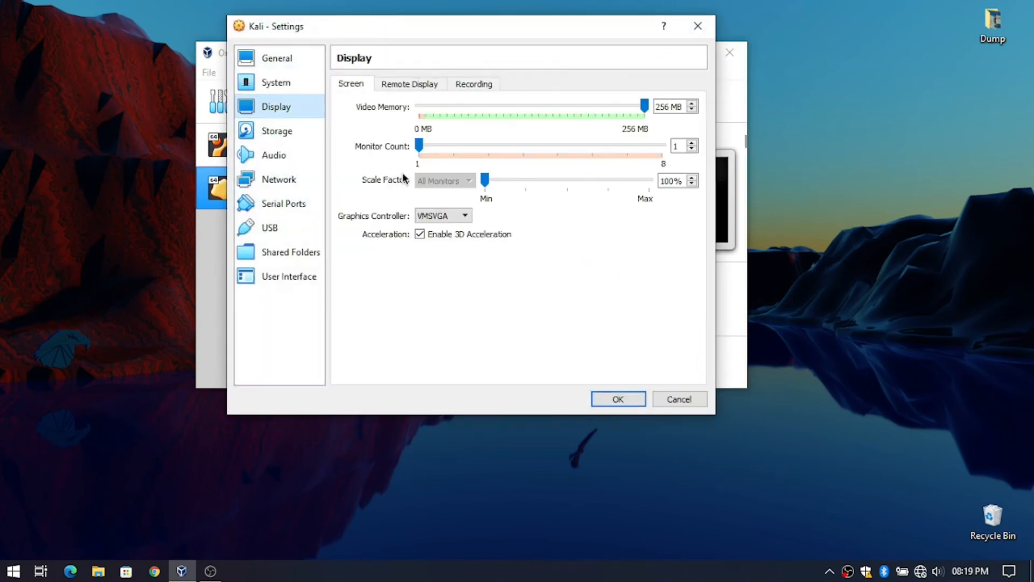
pyautogui.click(422, 234)
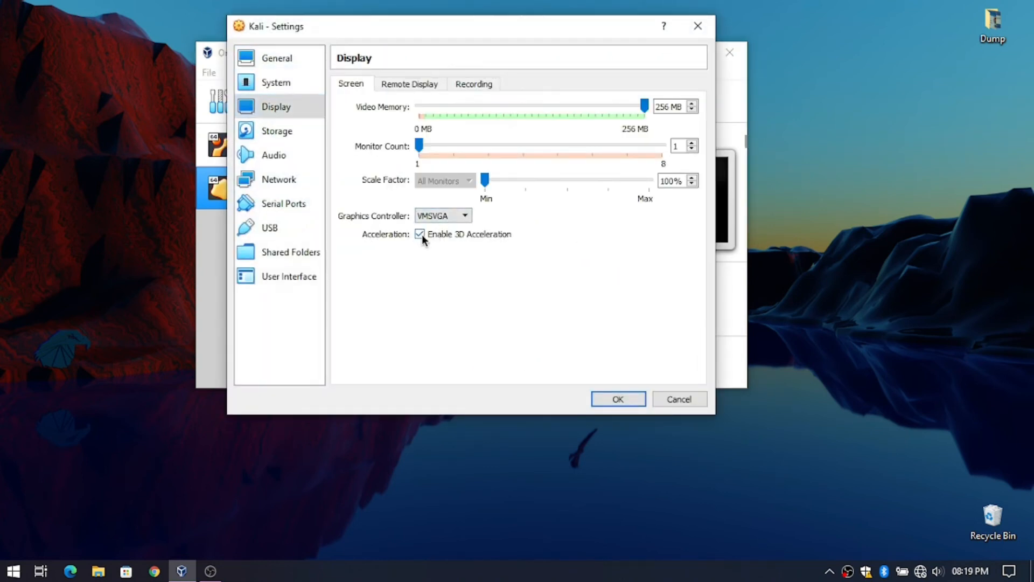
pyautogui.click(416, 218)
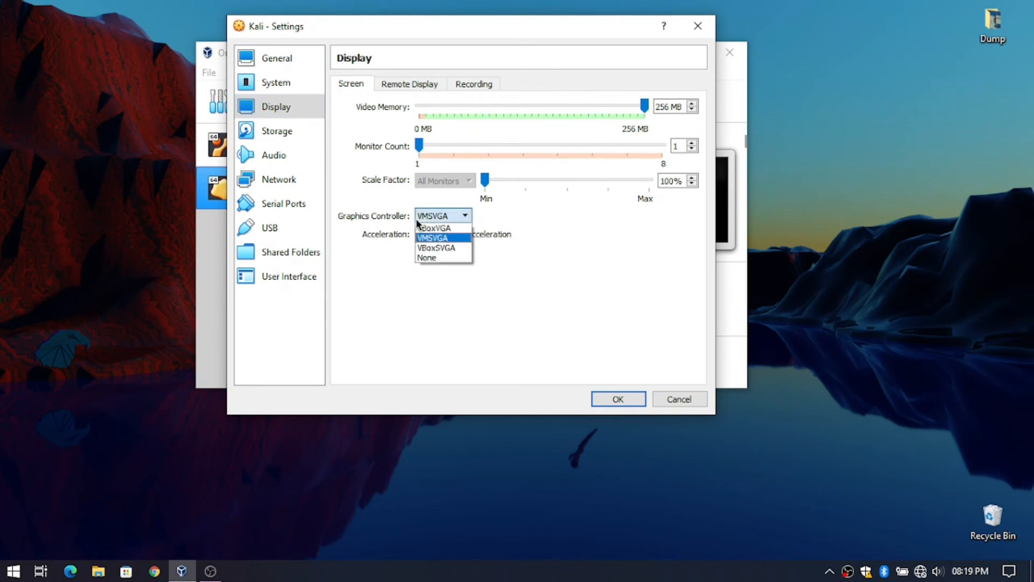
pyautogui.click(447, 228)
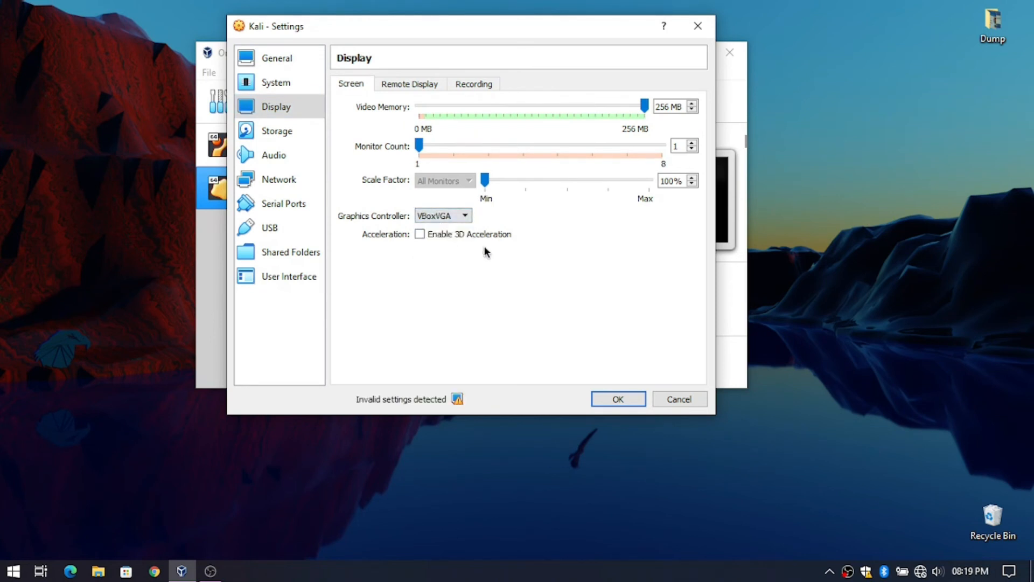
pyautogui.click(606, 399)
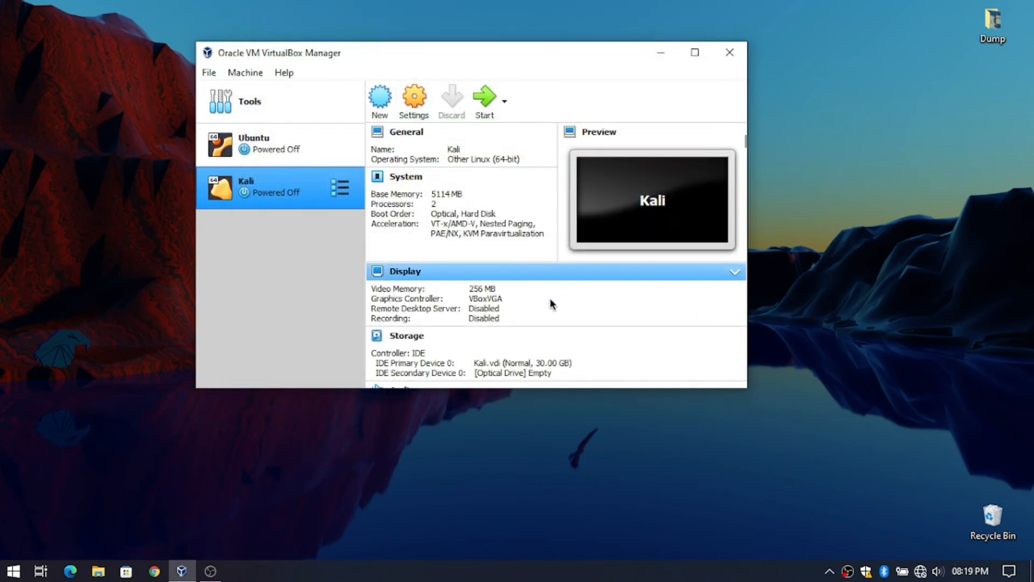
# - Dismiss the quick graphics controller popup and start the Kali VM
pyautogui.click(485, 300)
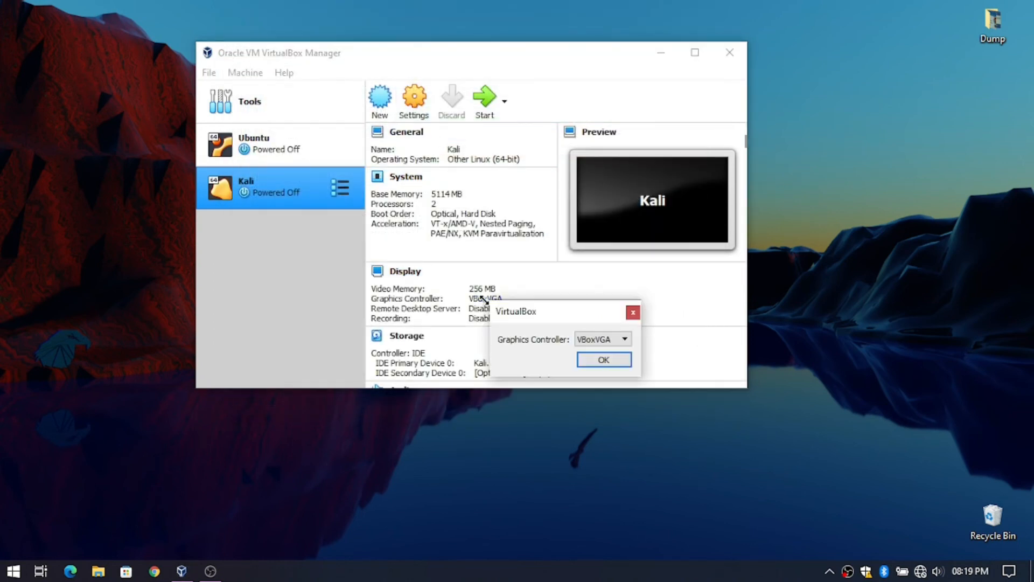
pyautogui.click(633, 312)
pyautogui.click(482, 100)
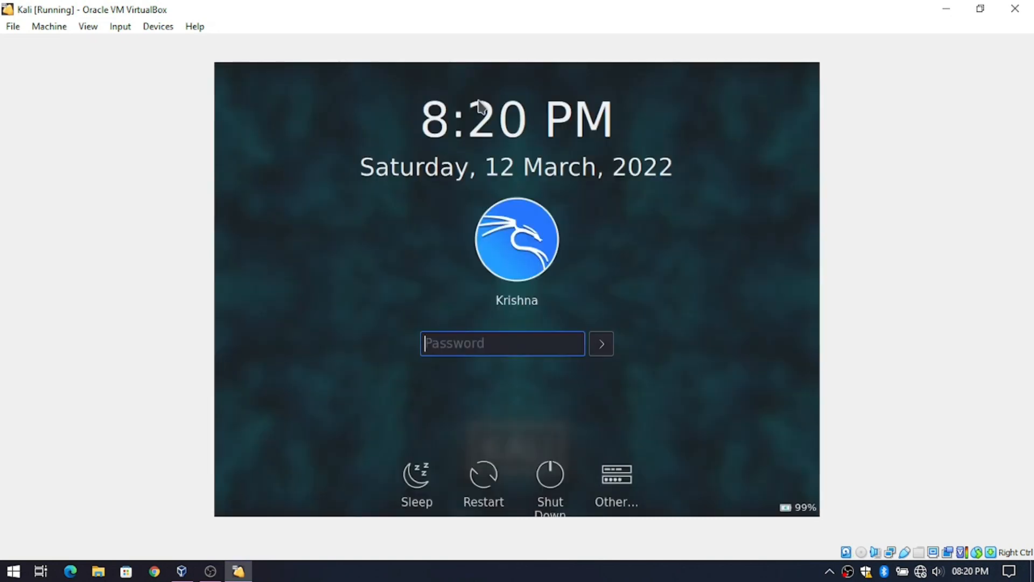
# - Log in to Kali with the account password and open the application launcher
pyautogui.write('kali')
pyautogui.press('Return')
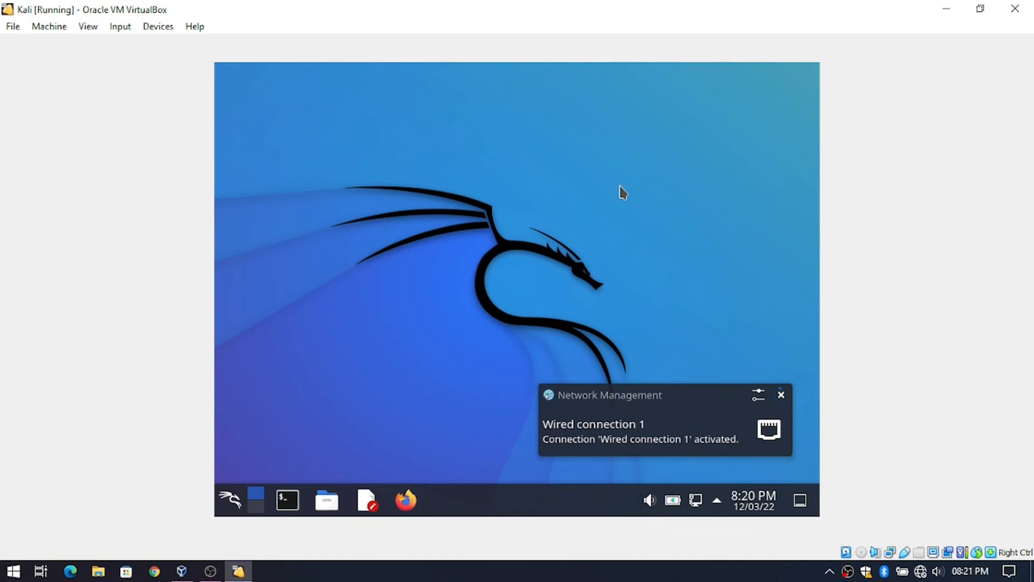
pyautogui.click(227, 506)
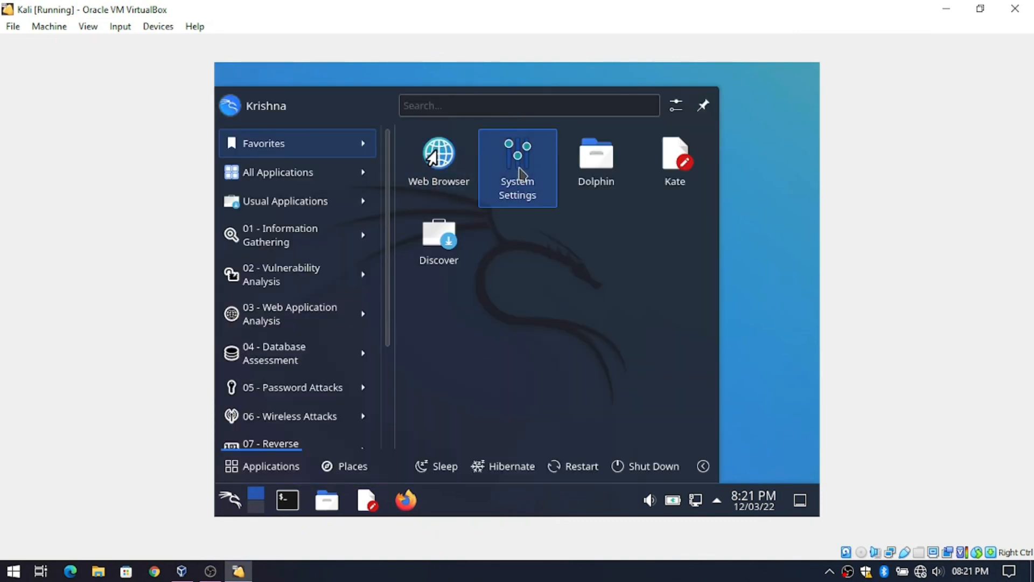
# - Open Display and Monitor in System Settings and expand the Resolution dropdown
pyautogui.click(521, 173)
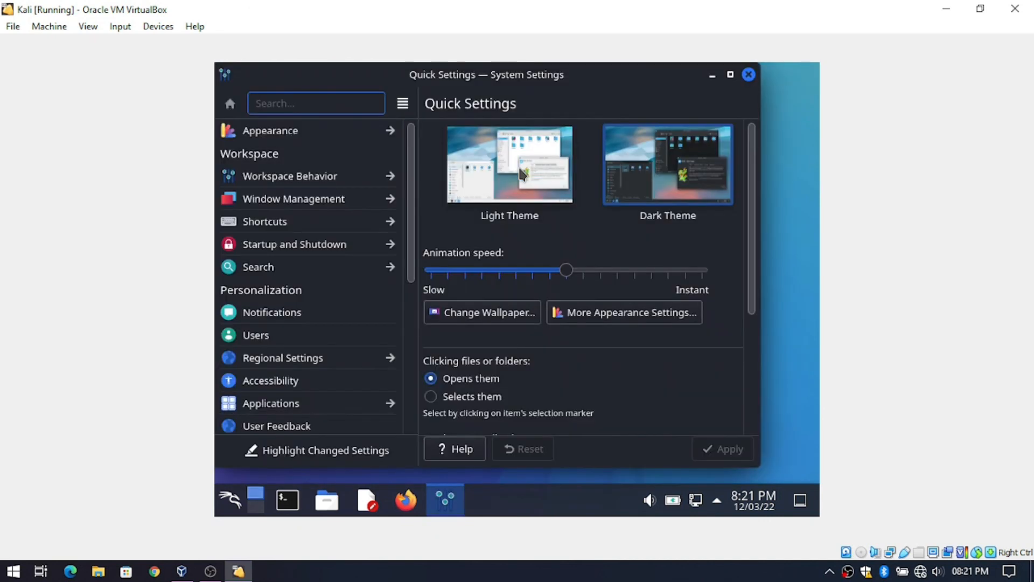
pyautogui.scroll(-5, 314, 365)
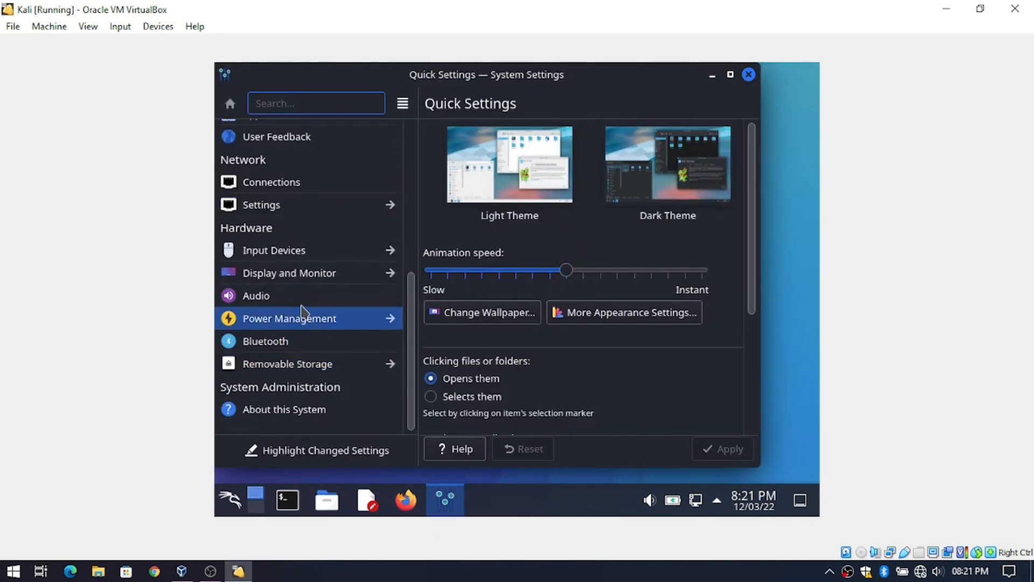
pyautogui.click(296, 278)
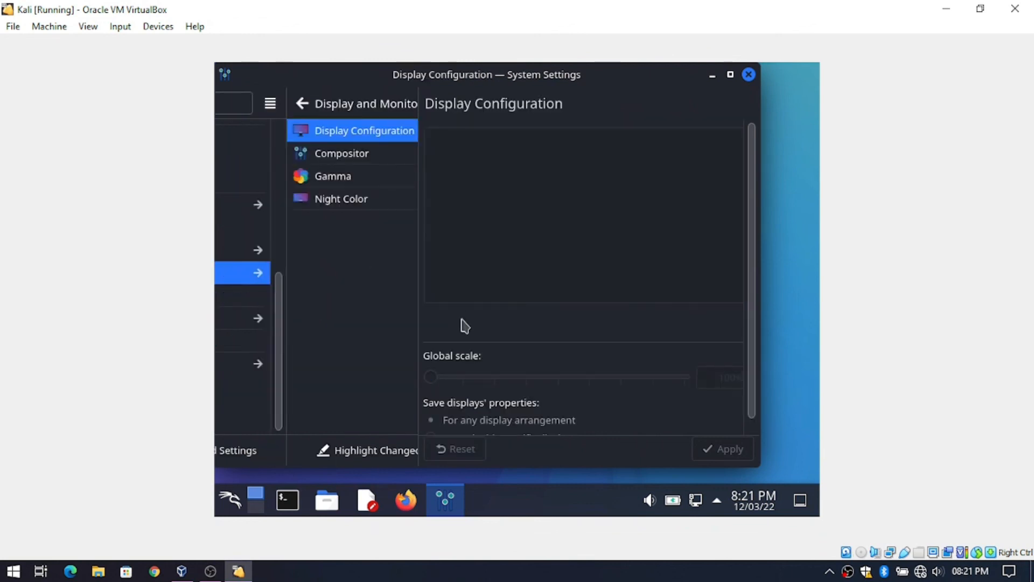
pyautogui.click(489, 361)
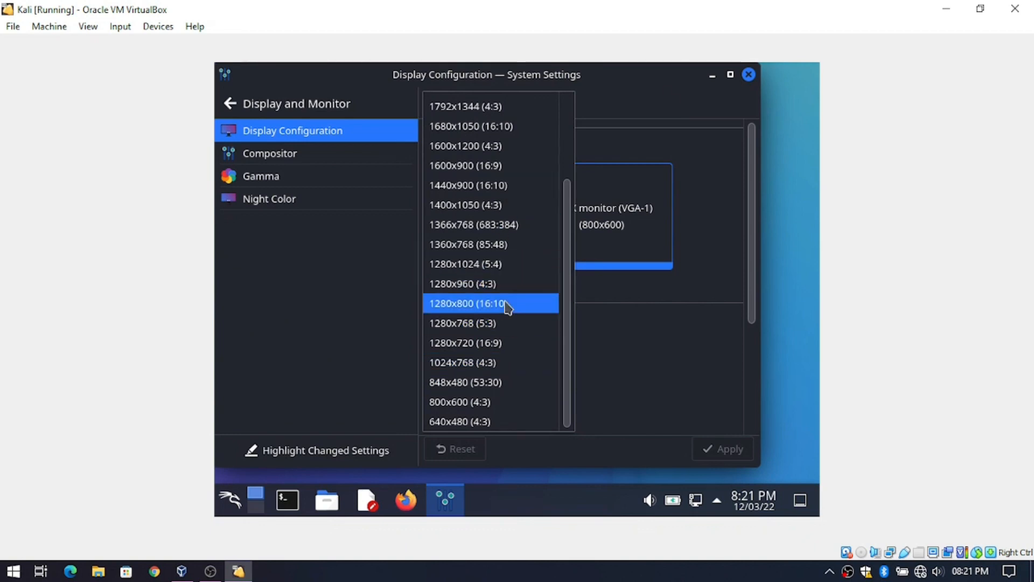
# - Apply and keep 1280x720, go full-screen with Host+F, and close System Settings
pyautogui.click(524, 345)
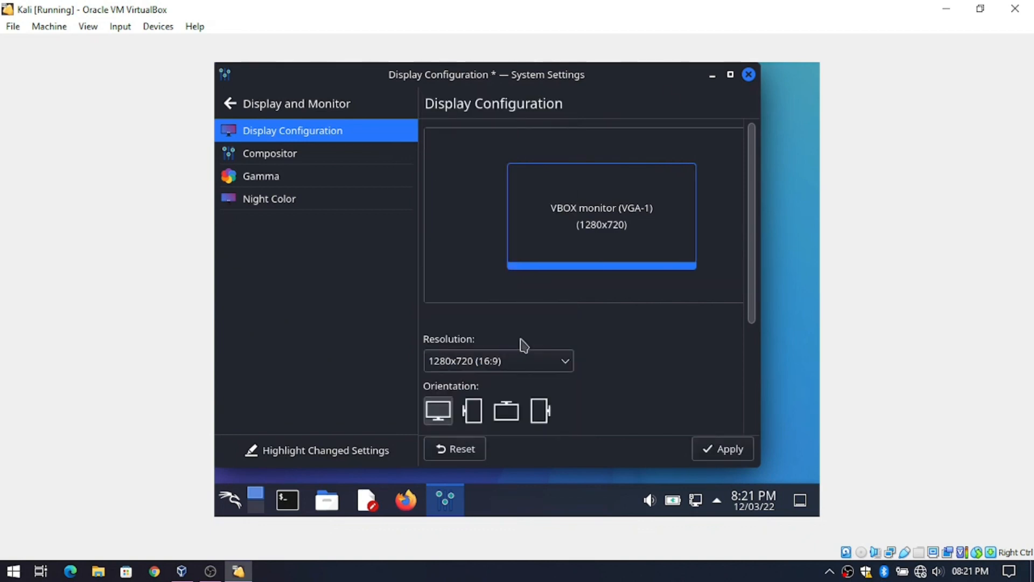
pyautogui.click(714, 450)
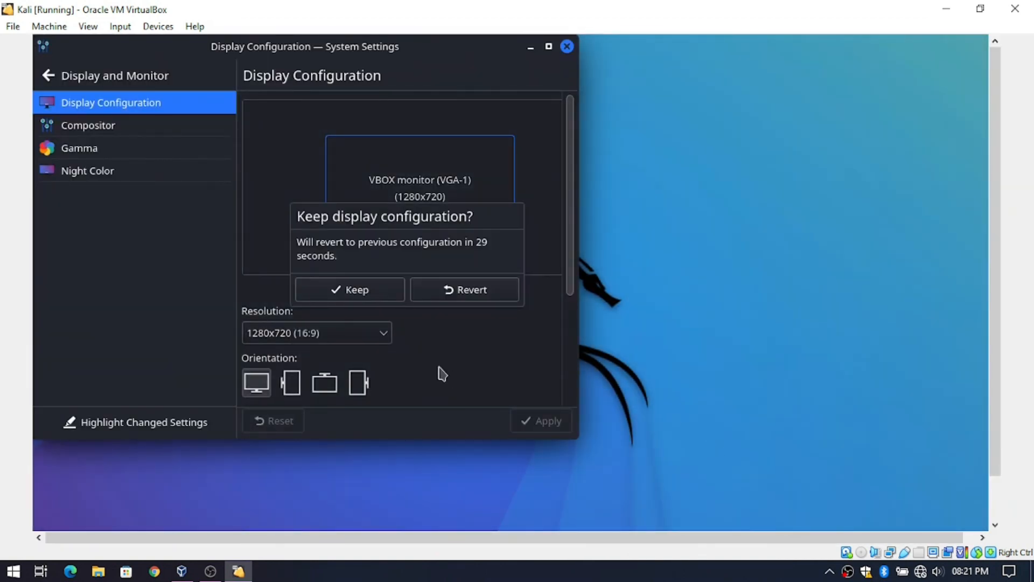
pyautogui.click(347, 291)
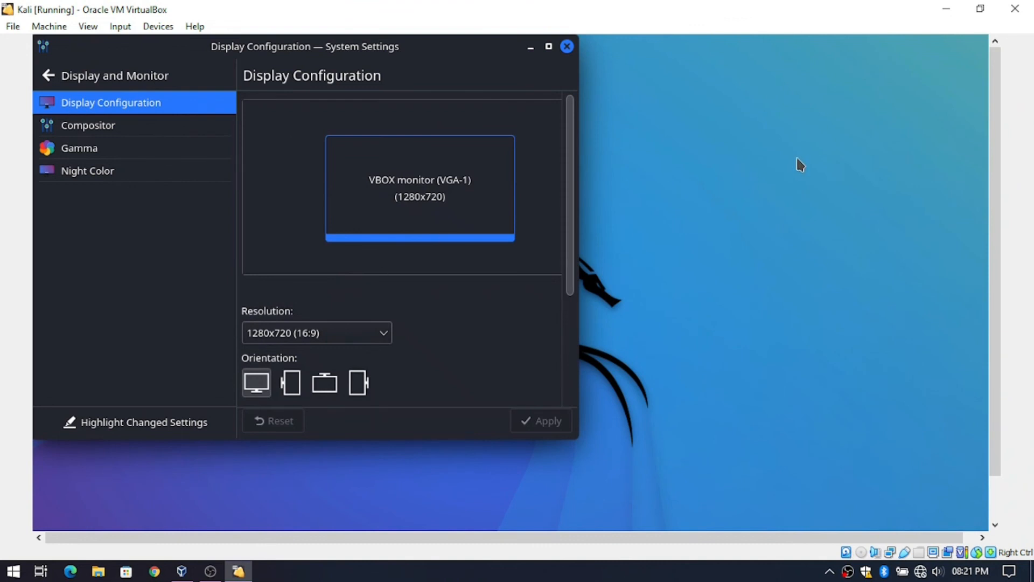
pyautogui.press('Control_R+f')
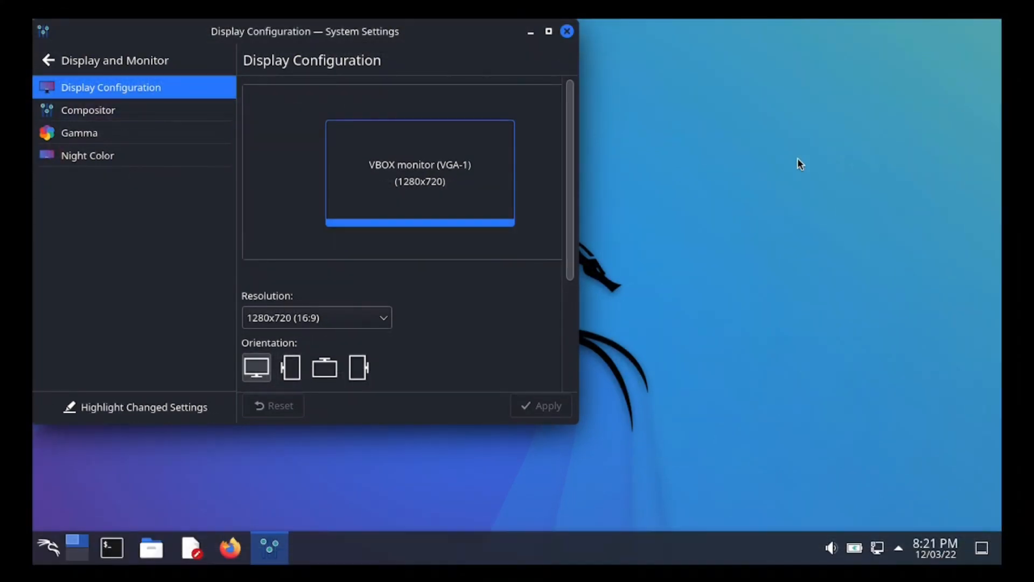
pyautogui.click(568, 32)
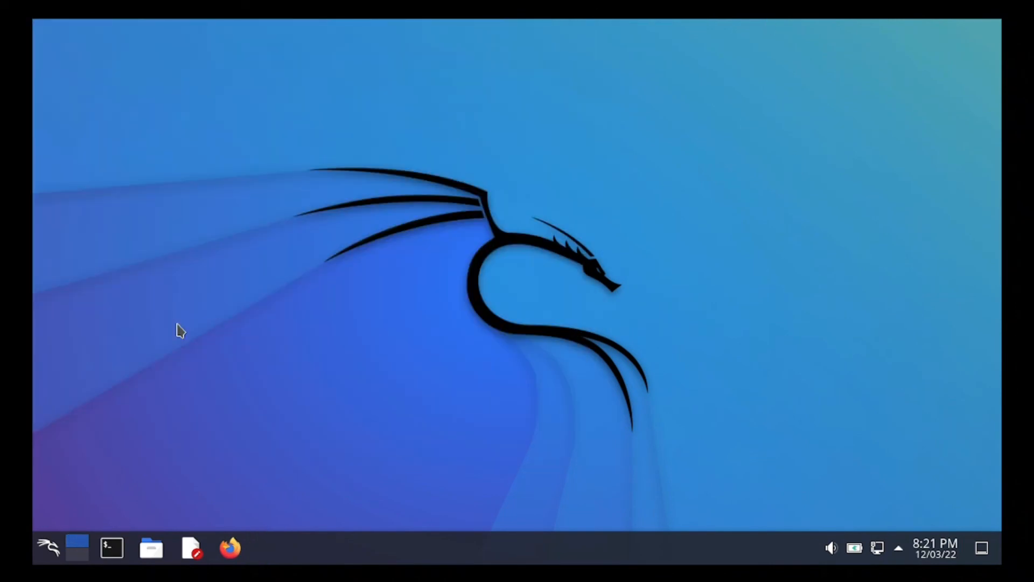